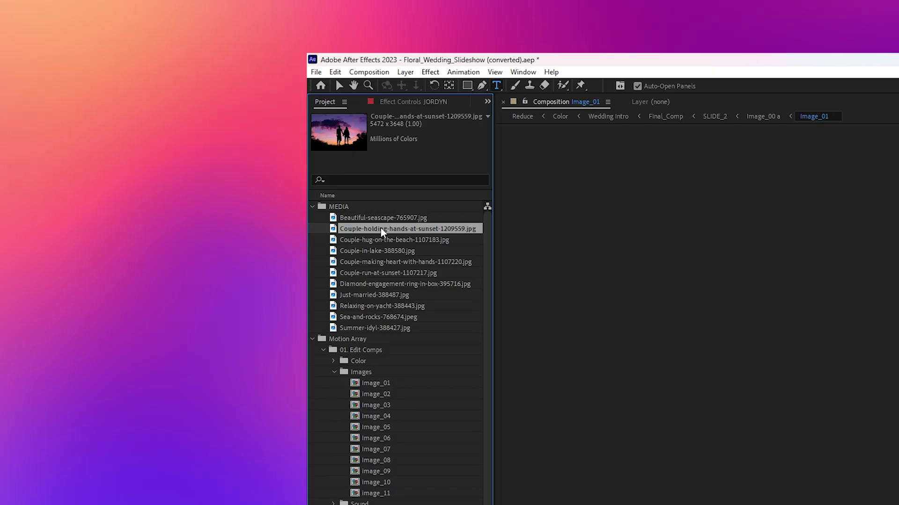
- Drag the couple-holding-hands photo into the Image_01 slot
left_click_drag(380, 228, 378, 373)
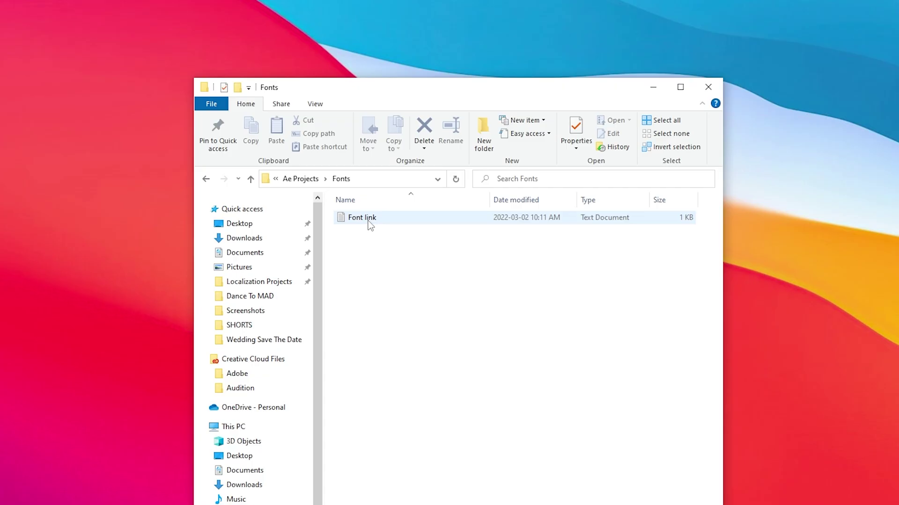
- Load the Bodoni XT font page in Chrome from the URL in the Font link file
double_click(368, 221)
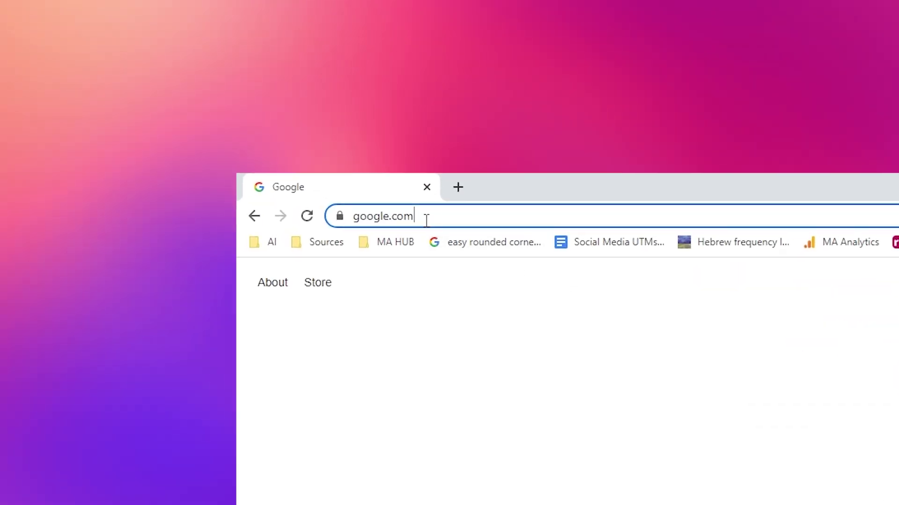
left_click(426, 220)
type("https://www.dafont.com/bodoni-xt.font")
key("Return")
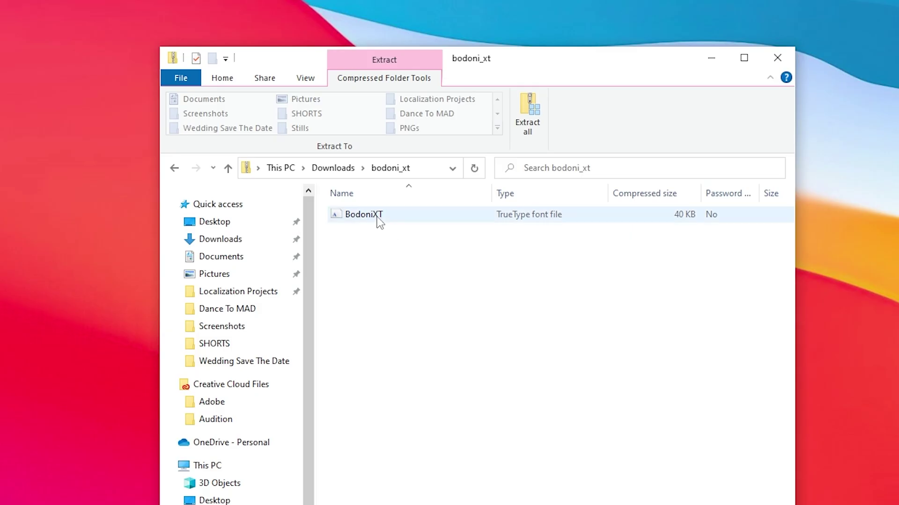
- Open the downloaded BodoniXT font, then the After Effect > Floral_Wedding_Slideshow project
double_click(377, 216)
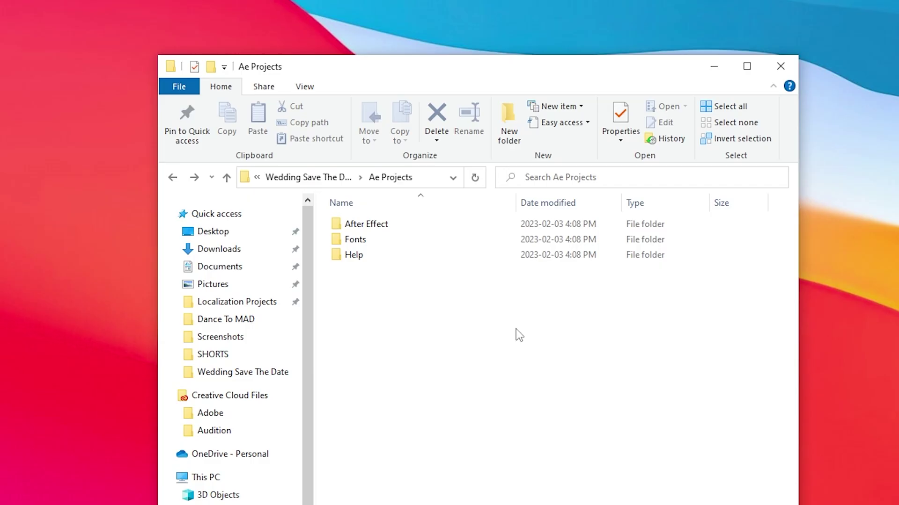
double_click(380, 227)
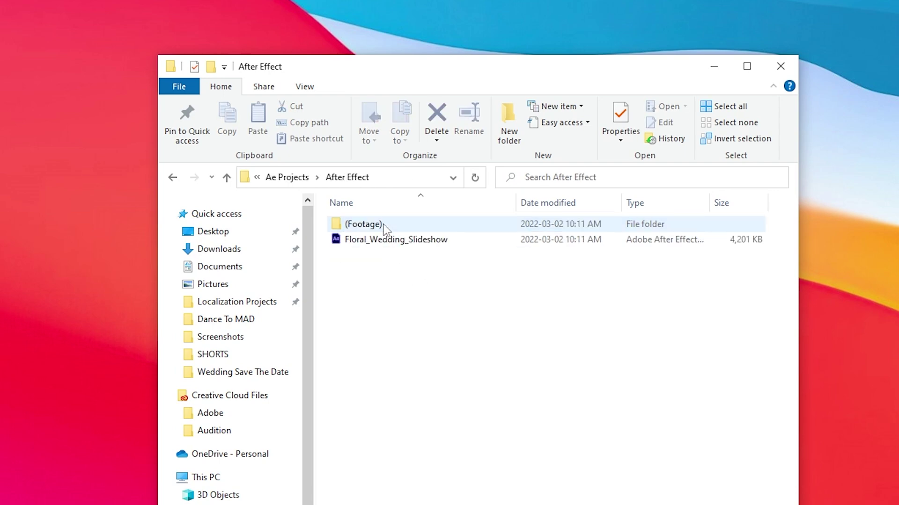
double_click(457, 240)
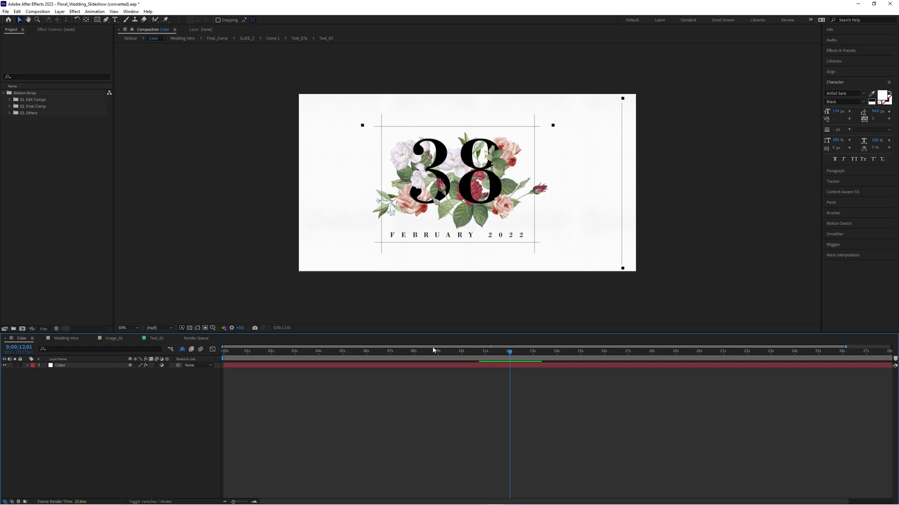
left_click_drag(433, 351, 793, 357)
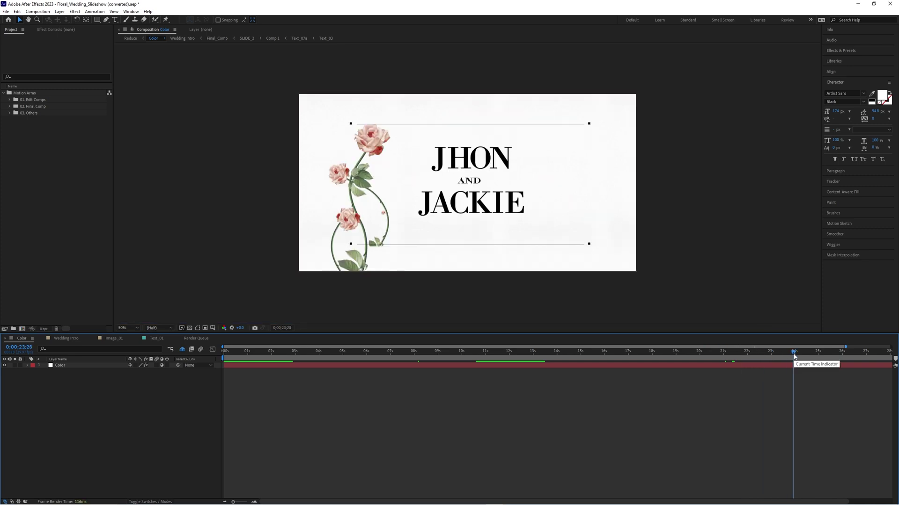
left_click_drag(794, 355, 417, 334)
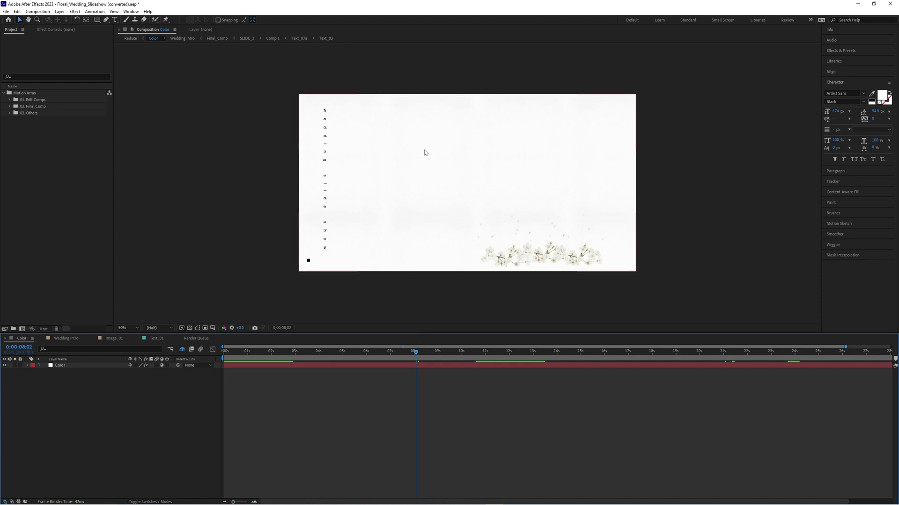
left_click_drag(353, 354, 269, 360)
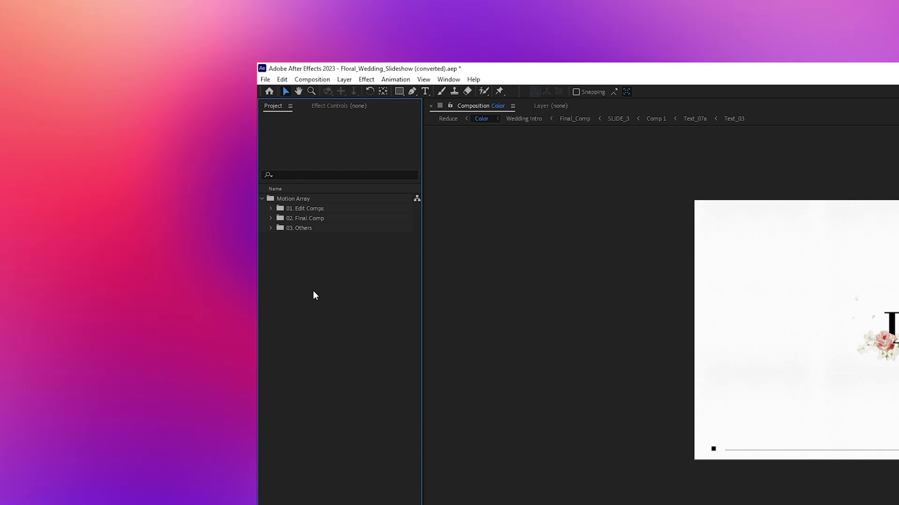
- Expand 01. Edit Comps > Text and open the Text_01 composition
left_click(271, 208)
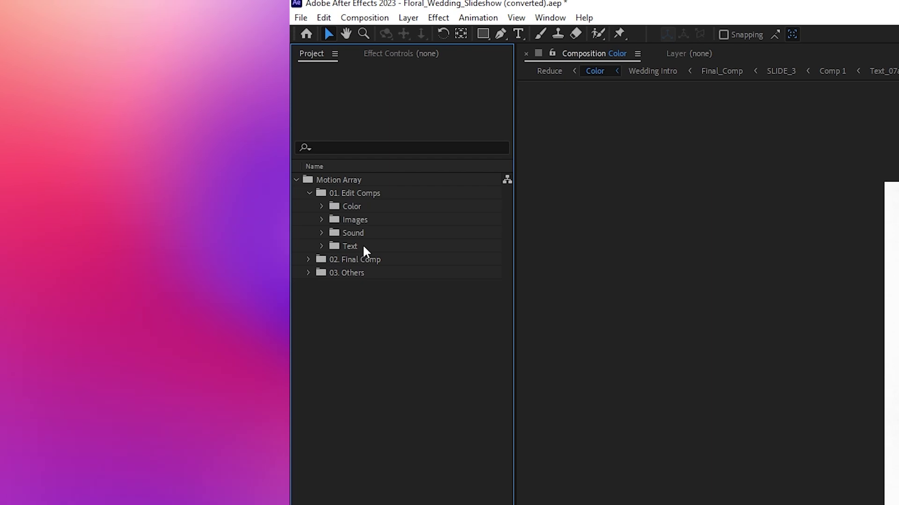
left_click(364, 248)
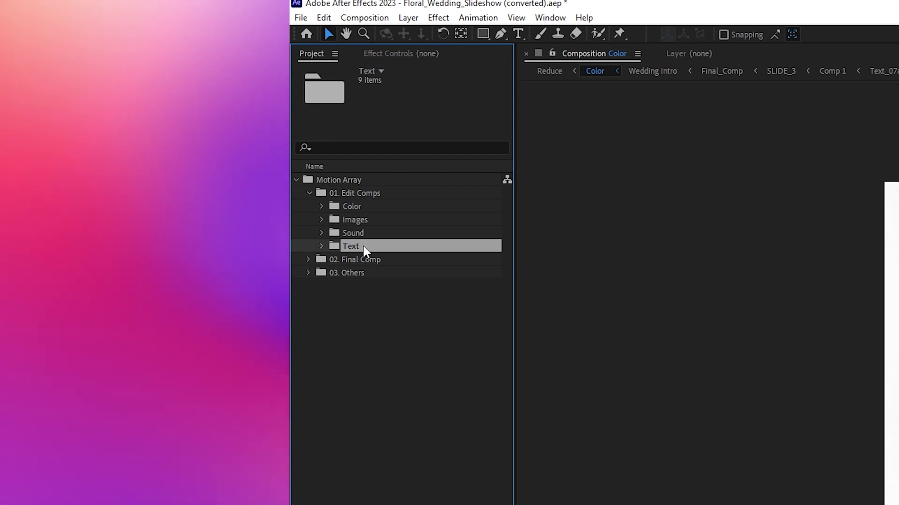
left_click(322, 246)
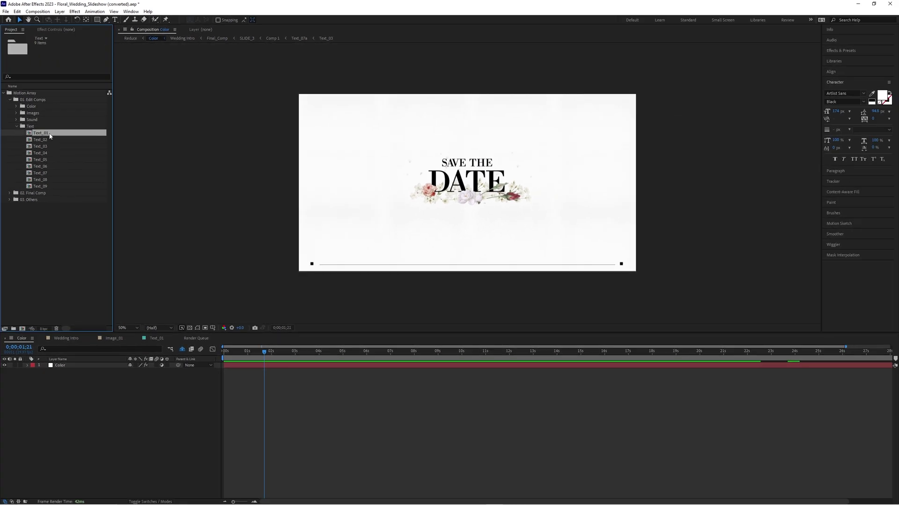
double_click(50, 134)
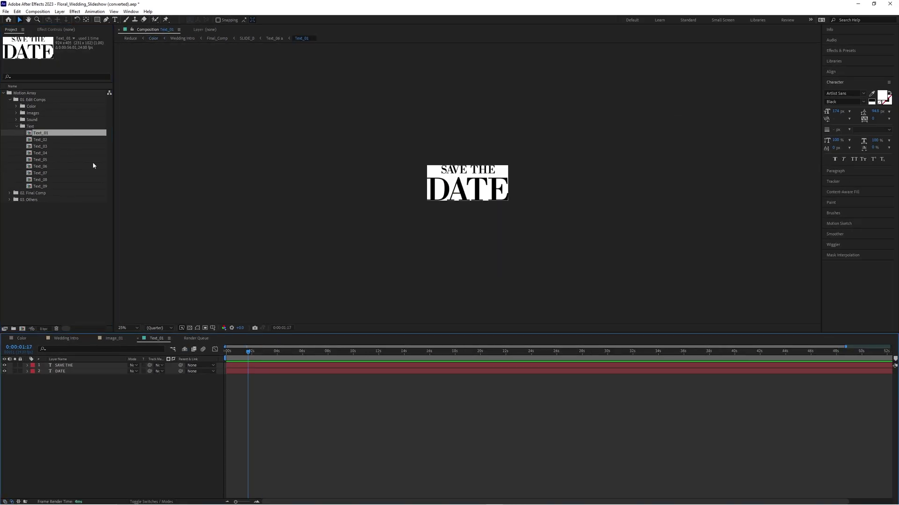
- Change the day number in Text_03 from 38 to 19
left_click(428, 206)
left_click(458, 170)
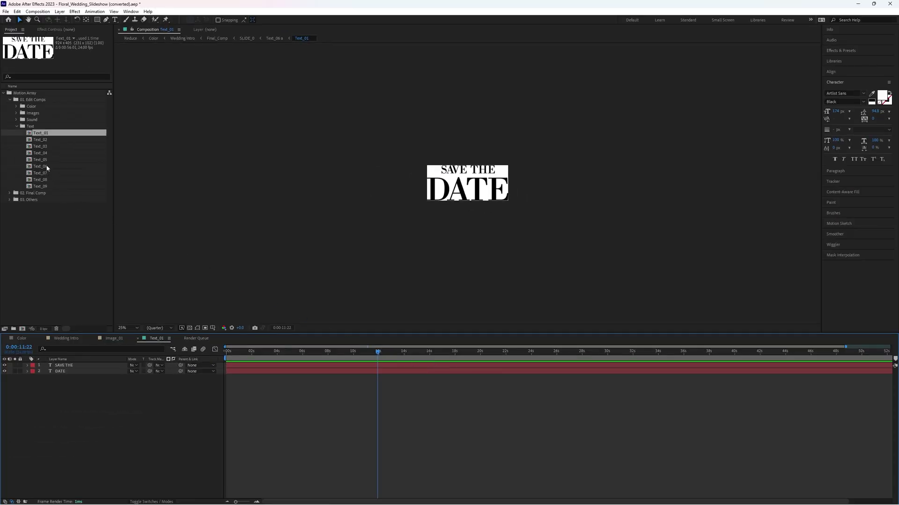
double_click(41, 147)
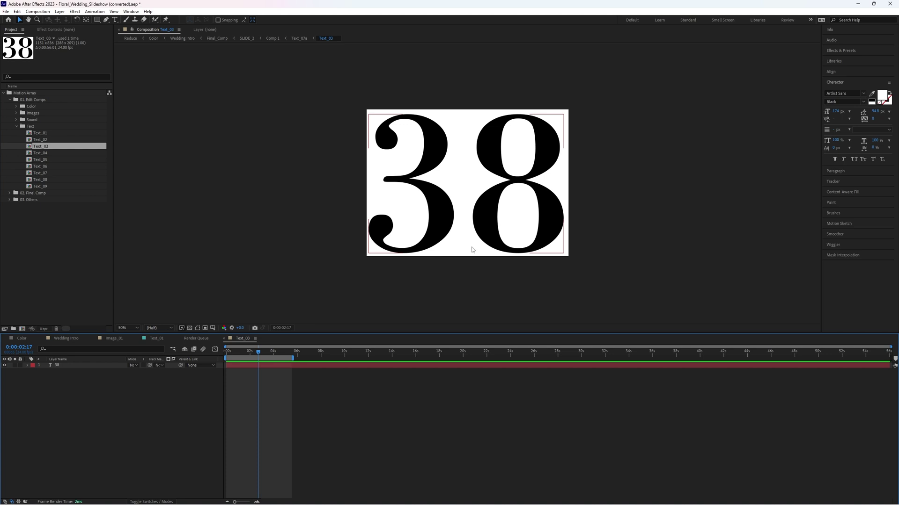
double_click(467, 206)
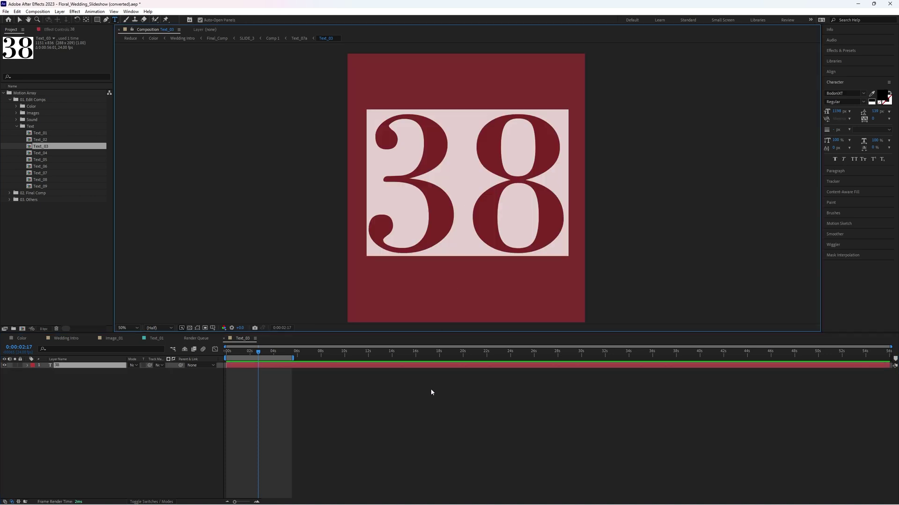
type("19")
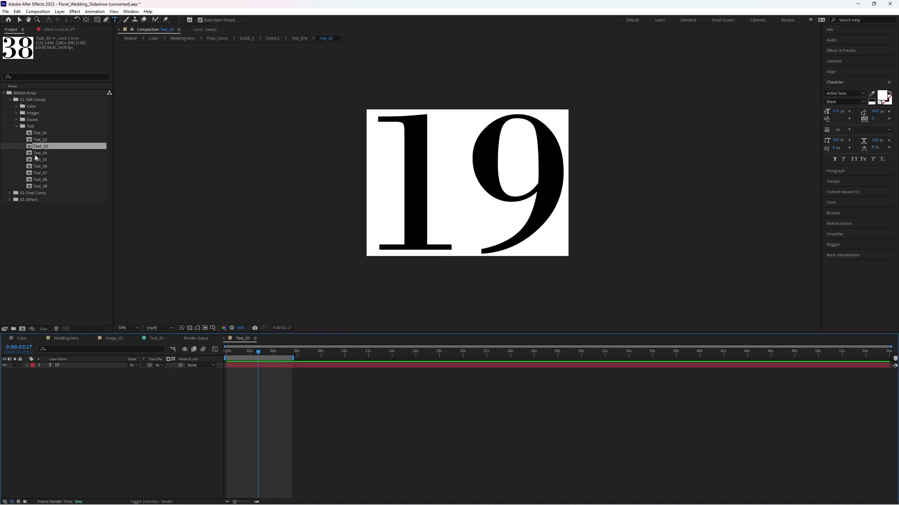
- Replace FEBRUARY with AUGUST in Text_04's date line
double_click(40, 155)
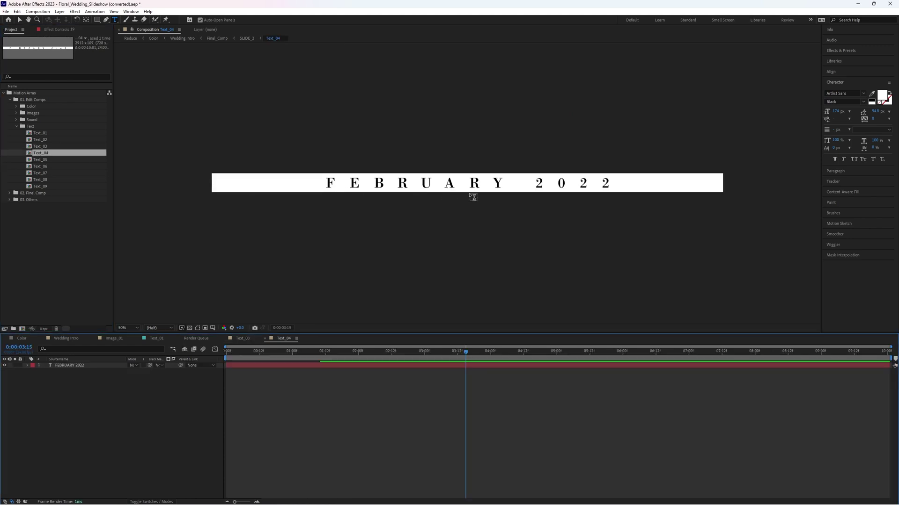
double_click(450, 184)
type("AUGUST")
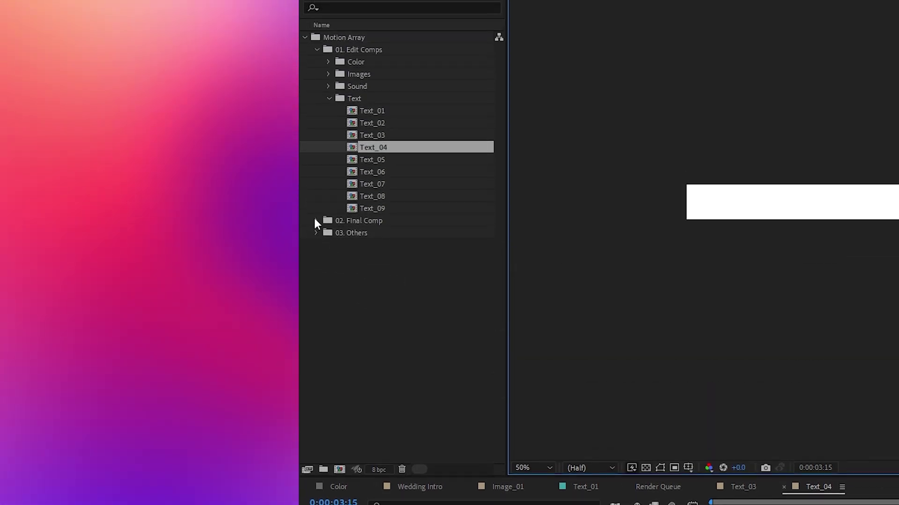
- Open 02. Final Comp > Wedding Intro and scrub its start to check 19 AUGUST 2023
left_click(315, 220)
double_click(369, 234)
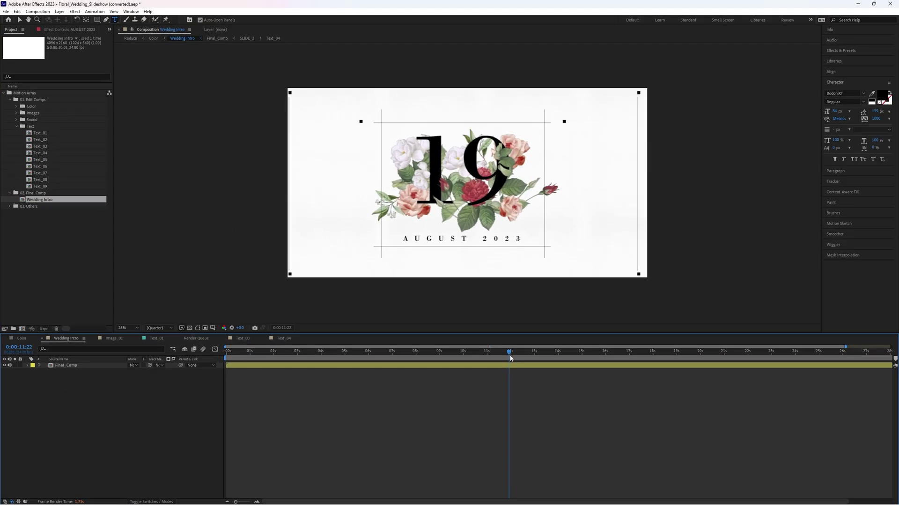
left_click_drag(410, 355, 503, 352)
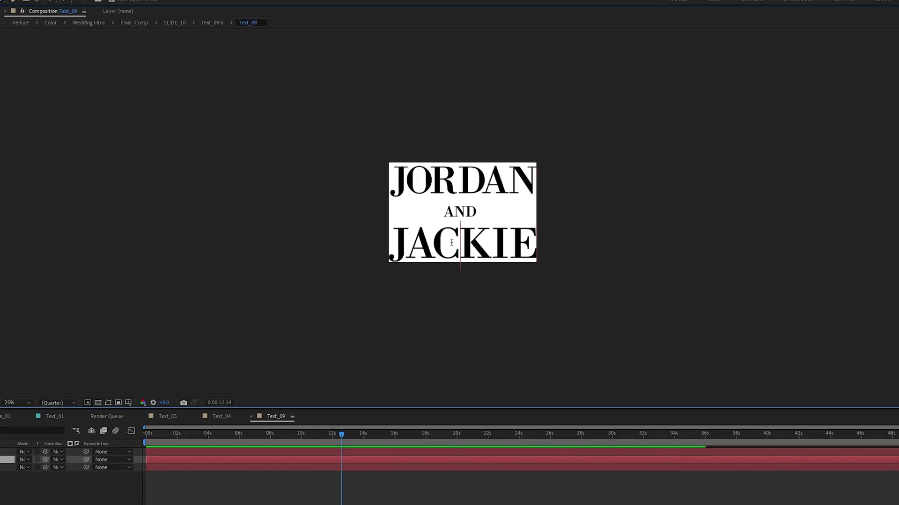
- Type the second partner's new name in Text_09 and review it in Wedding Intro
double_click(459, 245)
type("JORDYN")
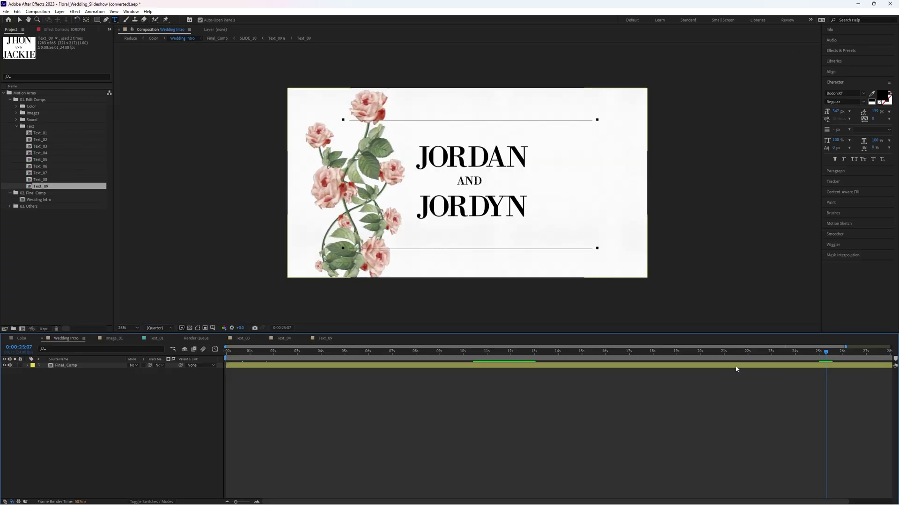
left_click_drag(418, 354, 340, 359)
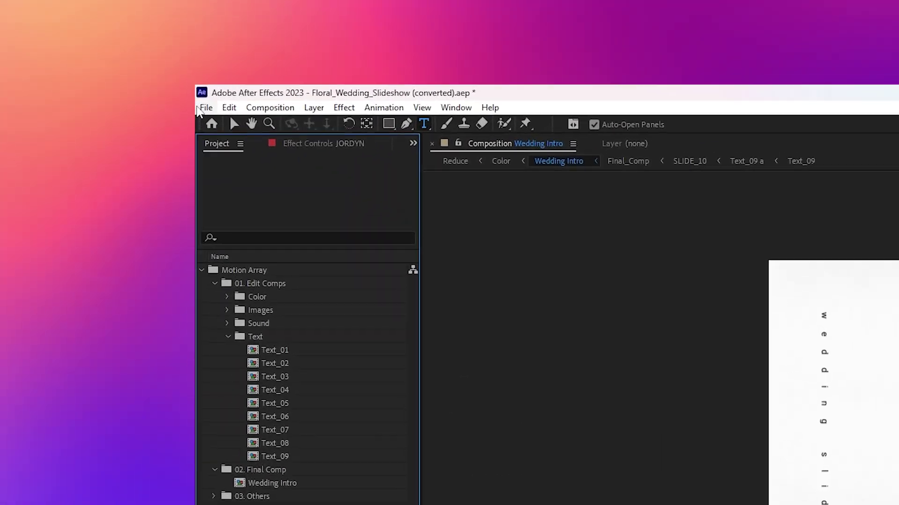
- Import all 11 photos from the Stills folder into the project
left_click(5, 11)
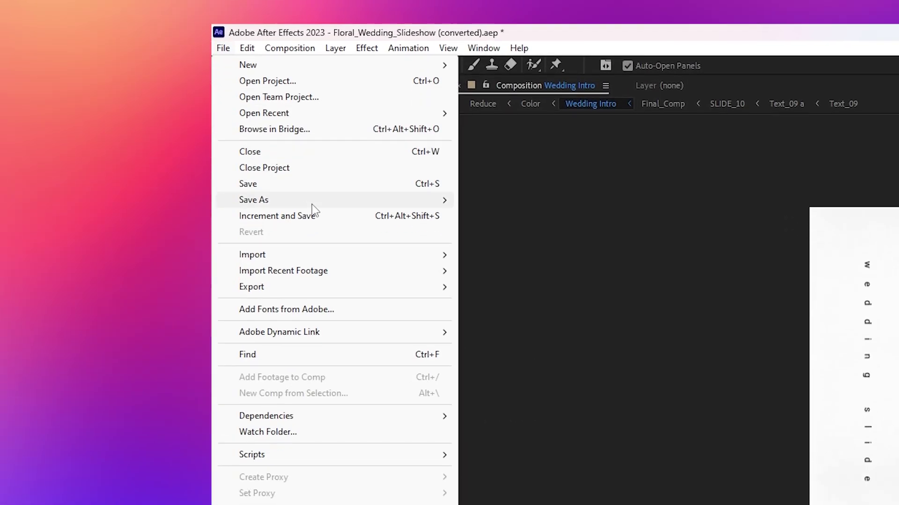
mouse_move(321, 324)
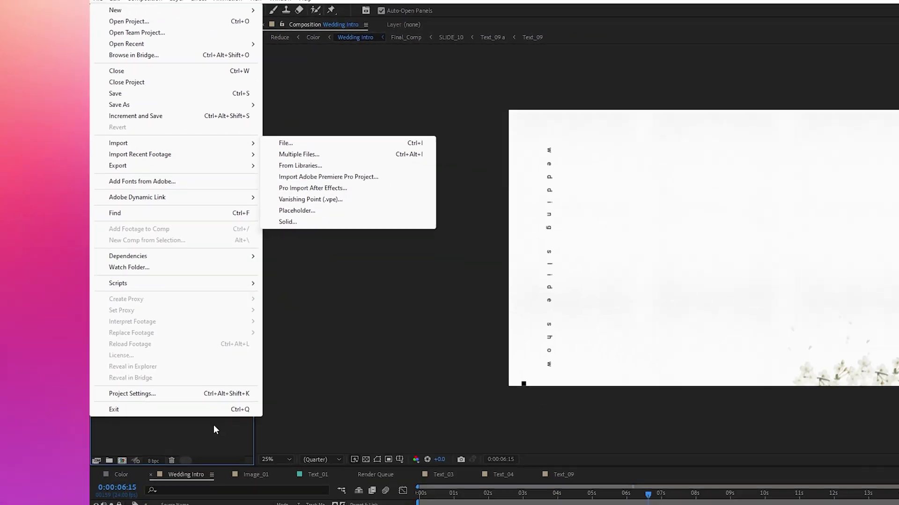
left_click(102, 319)
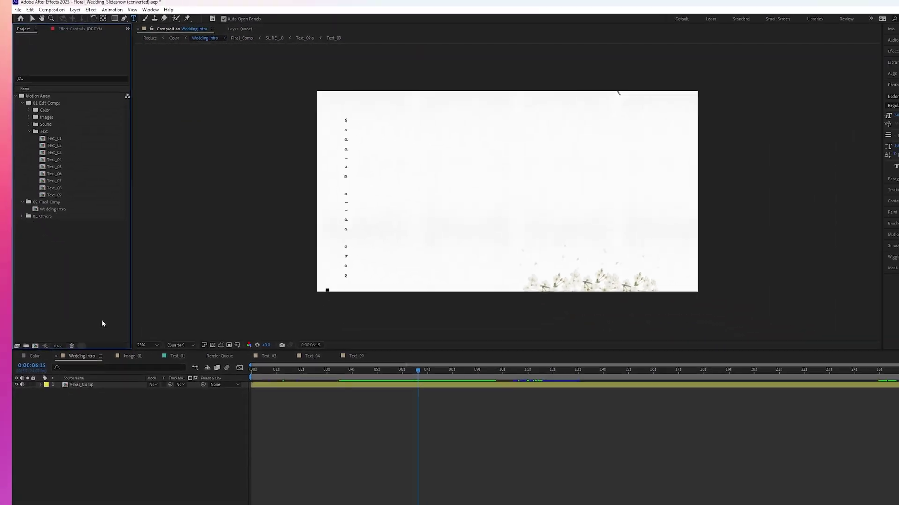
key("alt+Tab")
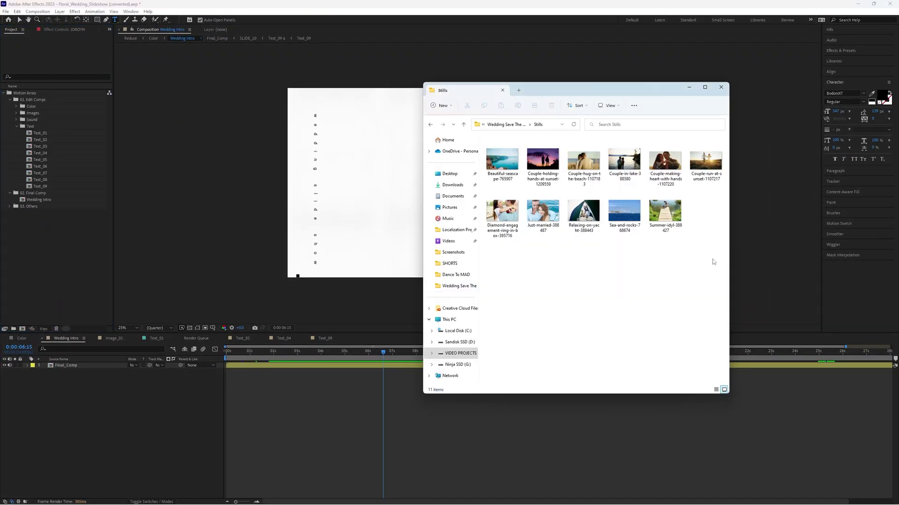
left_click_drag(712, 260, 36, 275)
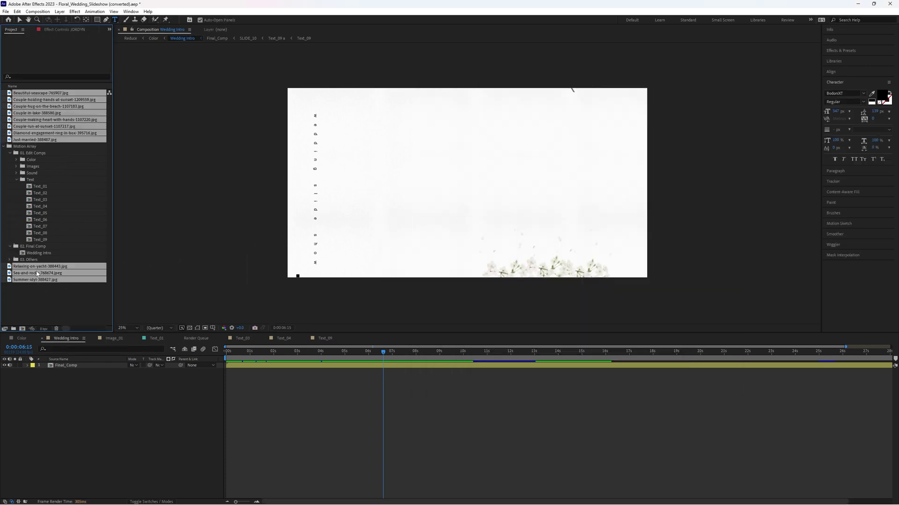
left_click(62, 308)
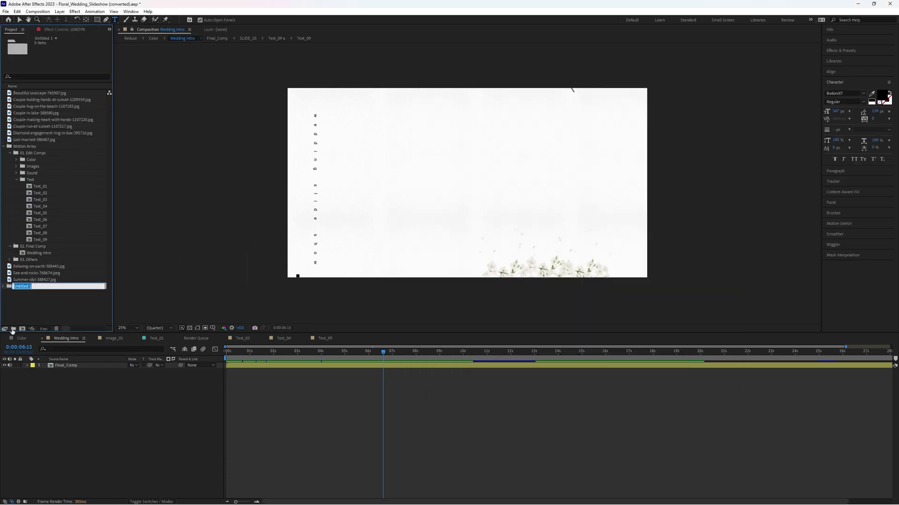
- Name the new folder MEDIA and move the yacht, sea-and-rocks and summer photos into it
key("Return")
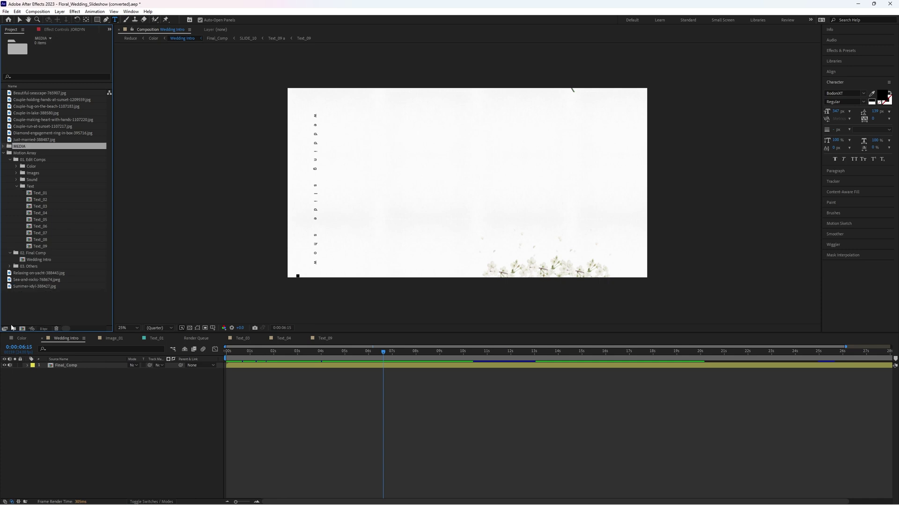
left_click(34, 276, "shift")
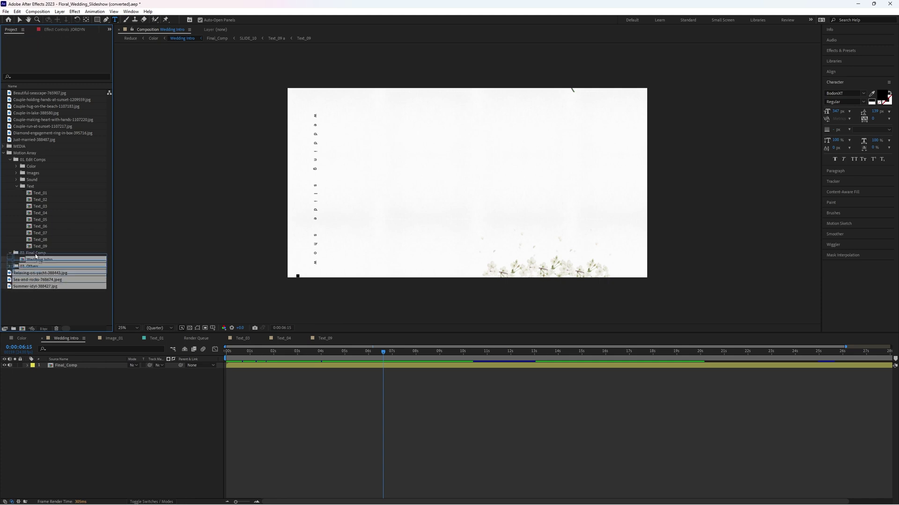
left_click_drag(35, 256, 23, 146)
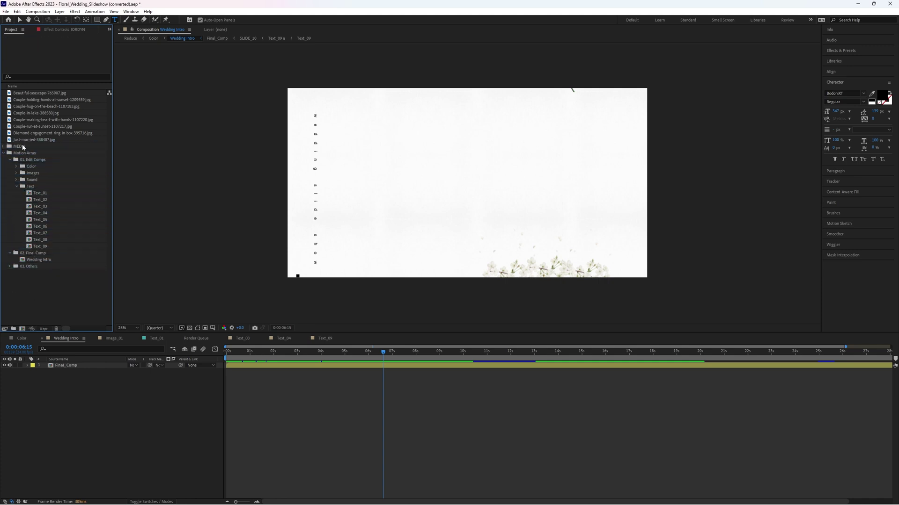
left_click(27, 94, "shift")
- Move the remaining eight photos into MEDIA and expand the Images folder
left_click_drag(27, 94, 19, 148)
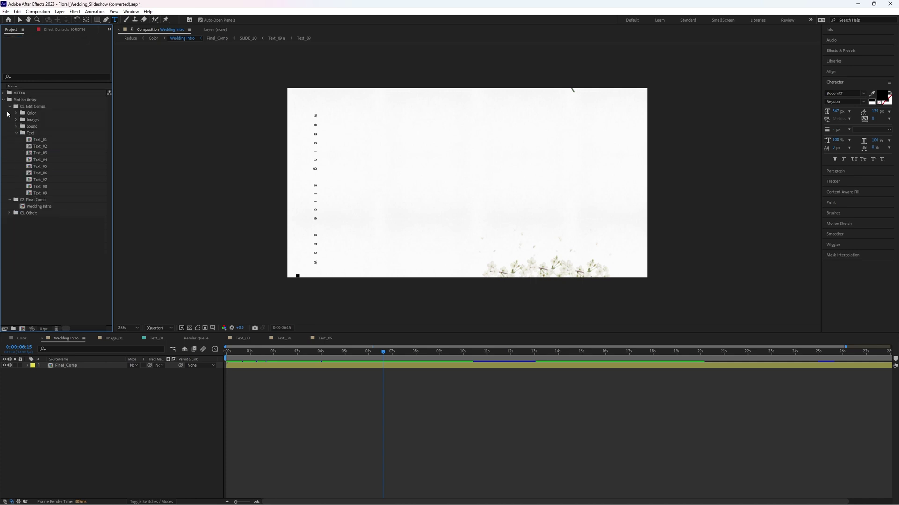
left_click(4, 93)
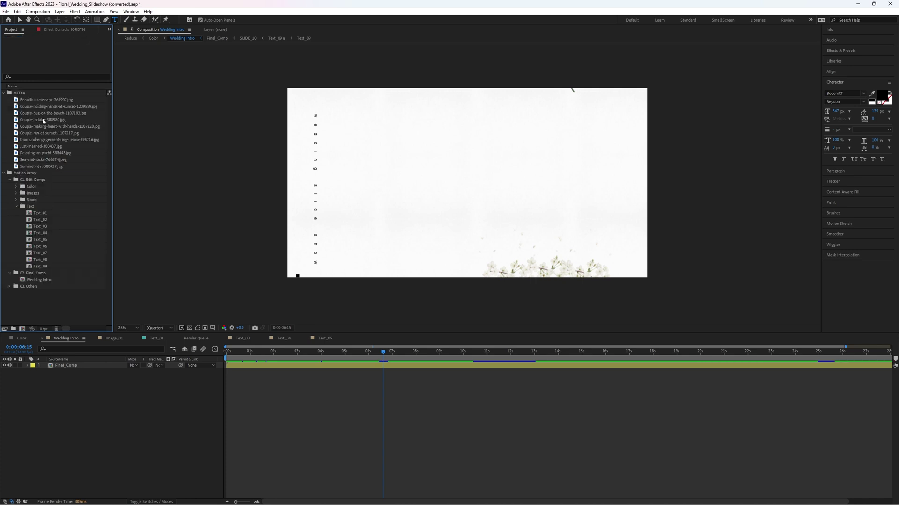
left_click(16, 194)
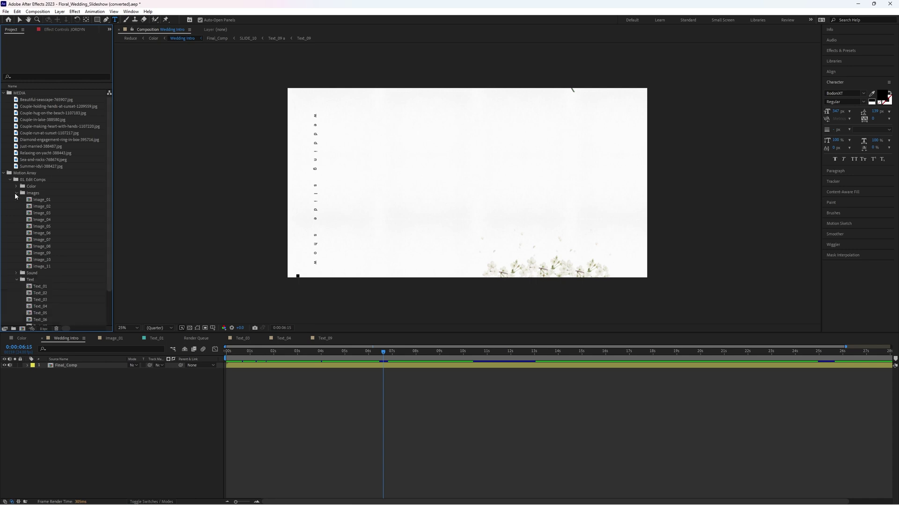
- Place the couple-holding-hands-at-sunset photo into the Image_01 composition
double_click(42, 200)
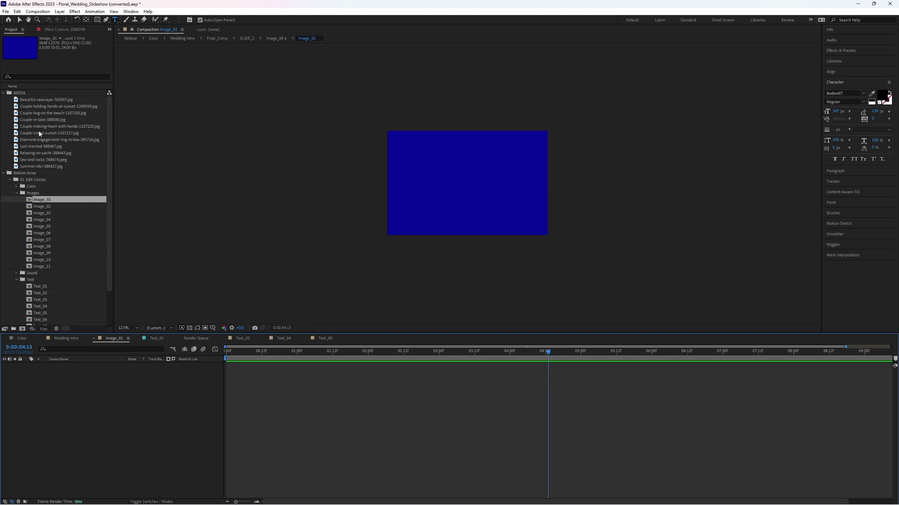
left_click(45, 107)
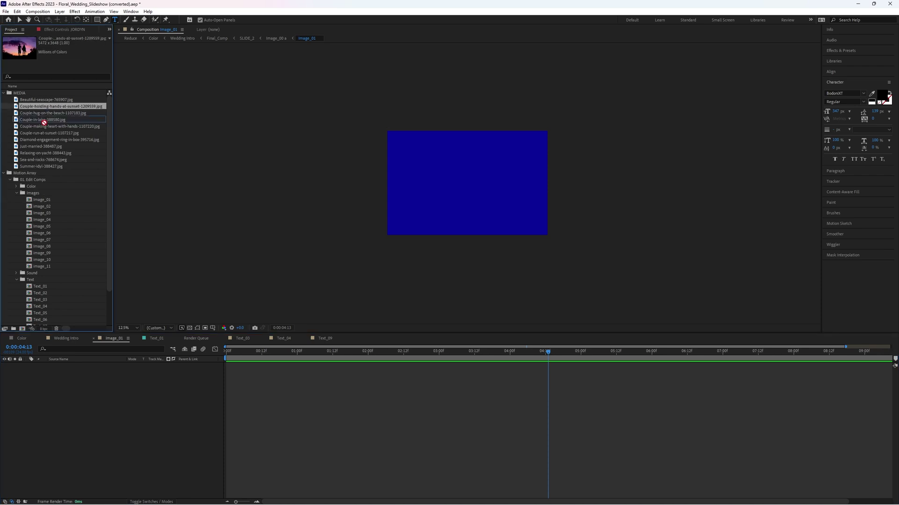
left_click_drag(43, 196, 42, 201)
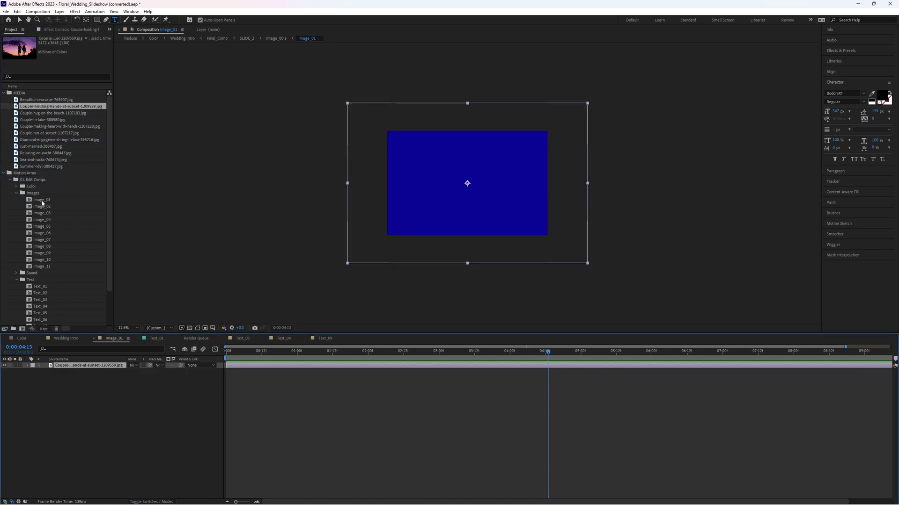
left_click(399, 368)
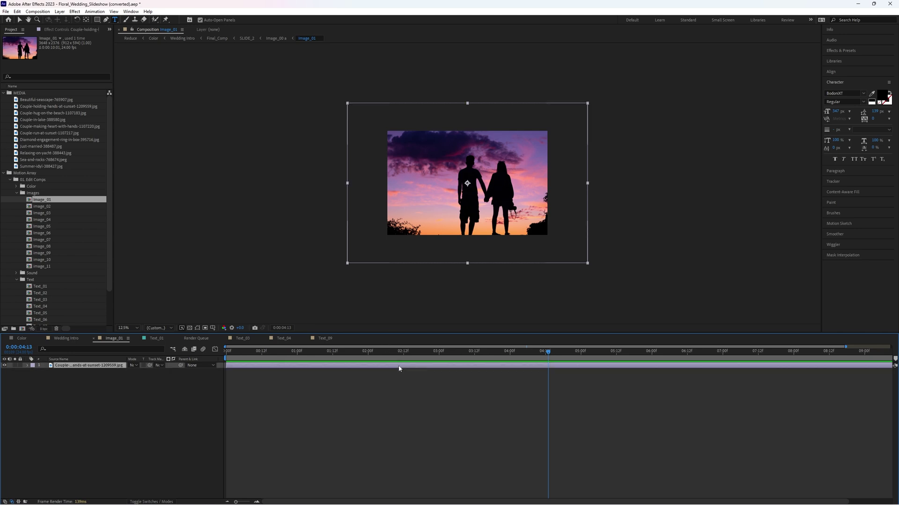
- Check the sunset photo in Wedding Intro, then scale it to 67% in Image_01
left_click(69, 338)
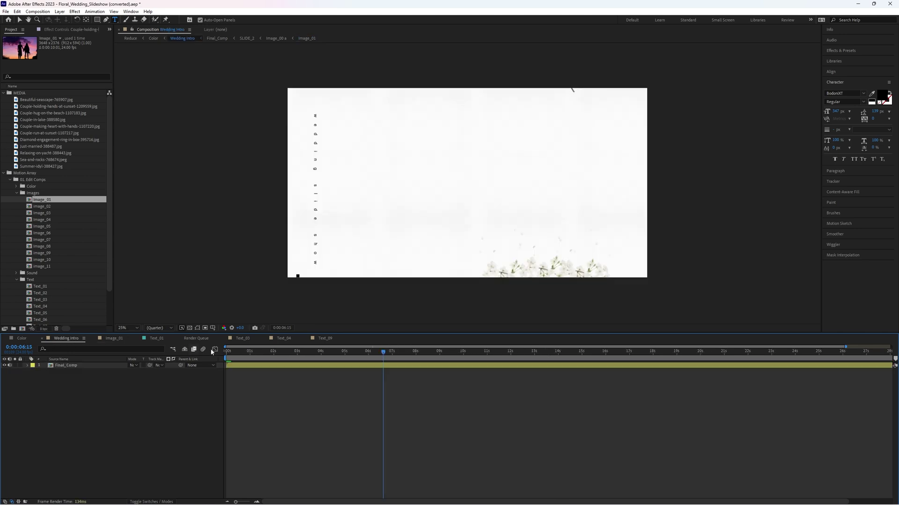
left_click_drag(244, 351, 322, 350)
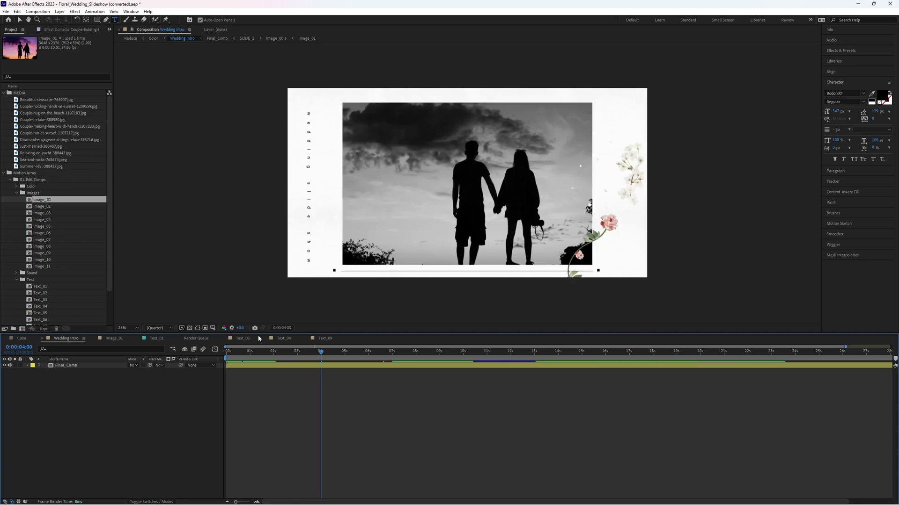
double_click(42, 200)
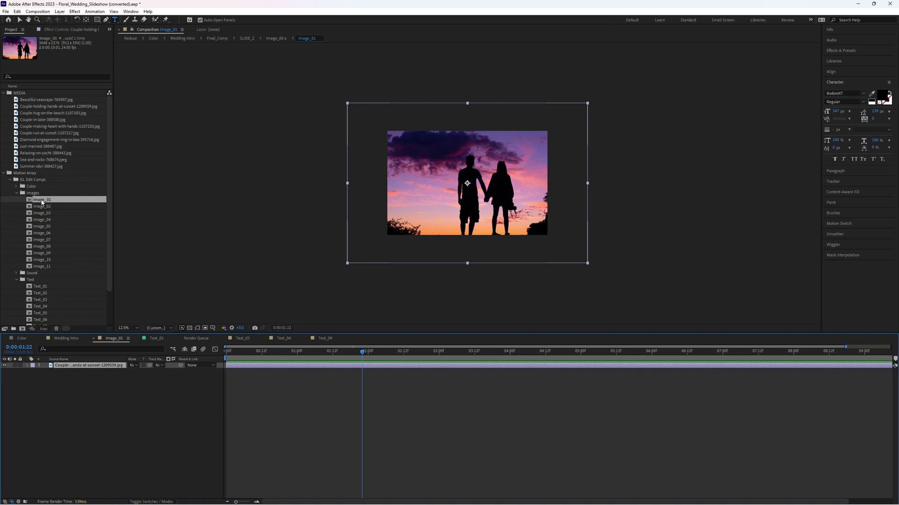
key("v")
key("ctrl+shift+a")
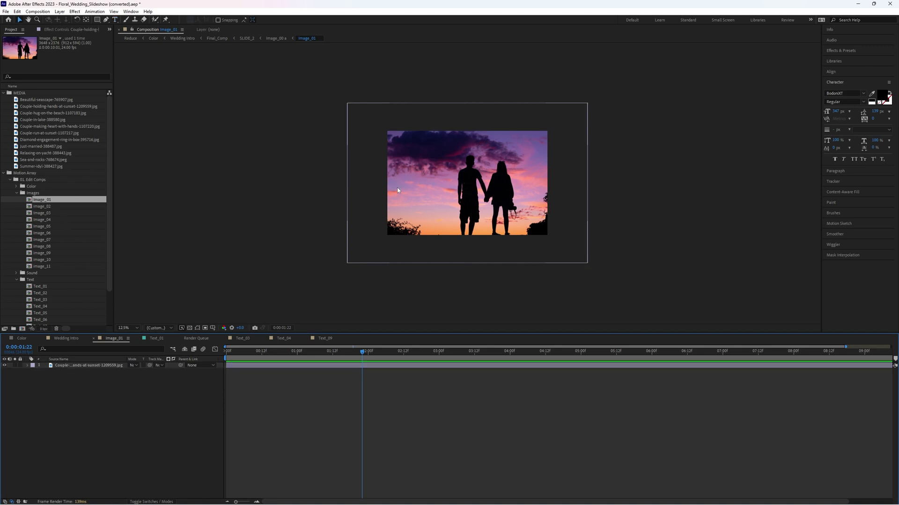
left_click(384, 193)
left_click(276, 367)
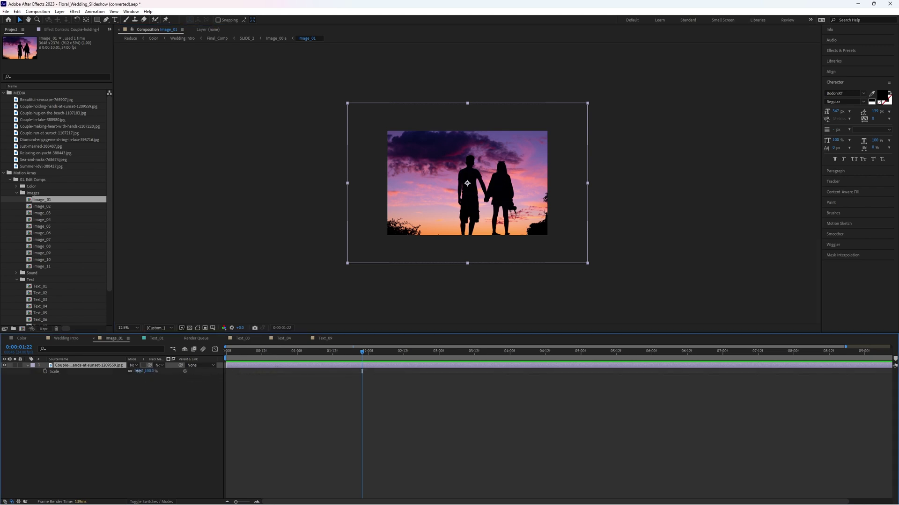
left_click_drag(138, 371, 130, 375)
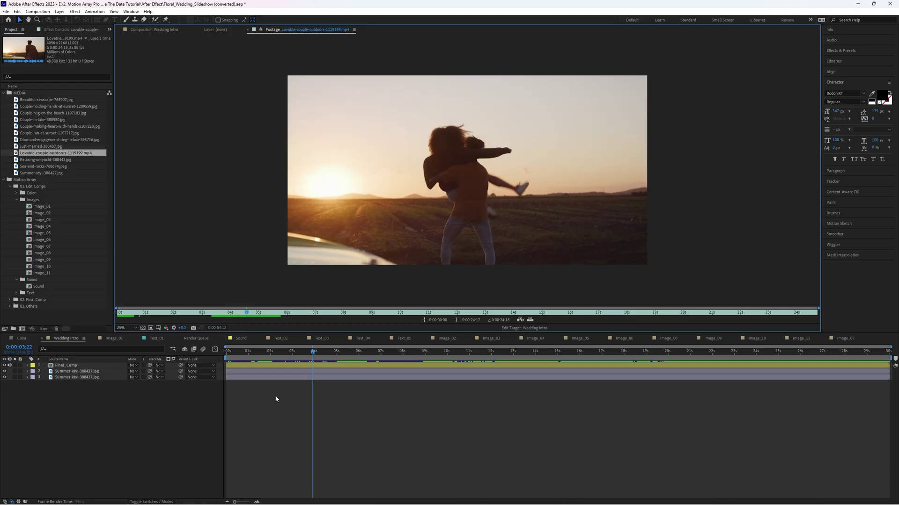
- Play Wedding Intro and extend the outdoor couple video layer's duration in Image_03
left_click(383, 453)
key("space")
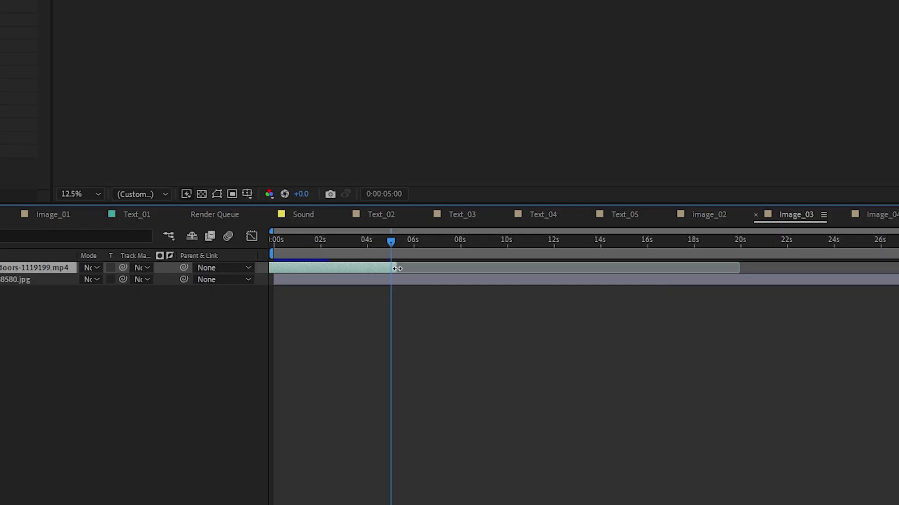
left_click_drag(395, 265, 609, 267)
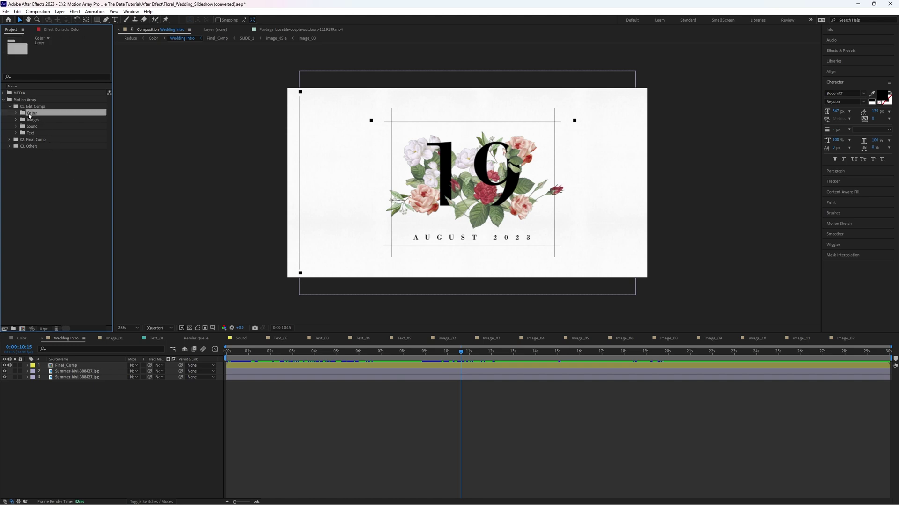
left_click(17, 113)
- Set Color_1 to white in the Color composition's effect controls
double_click(41, 120)
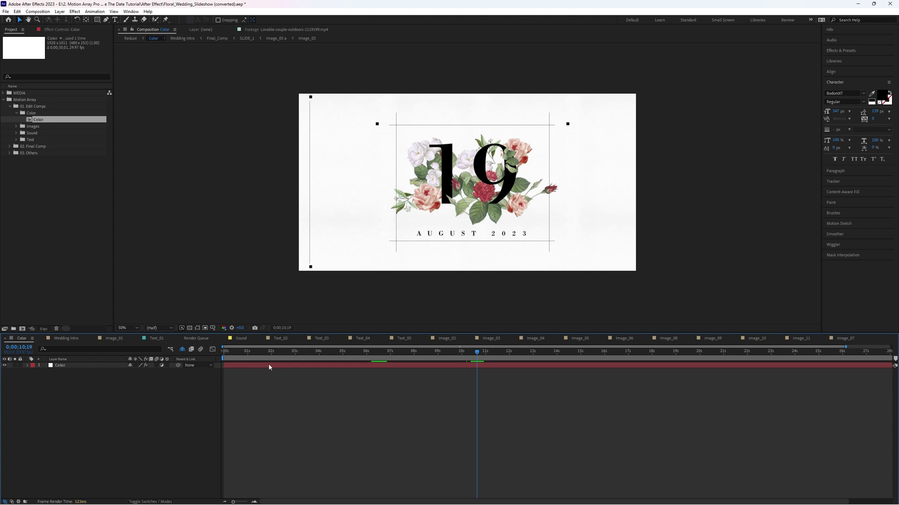
left_click(269, 366)
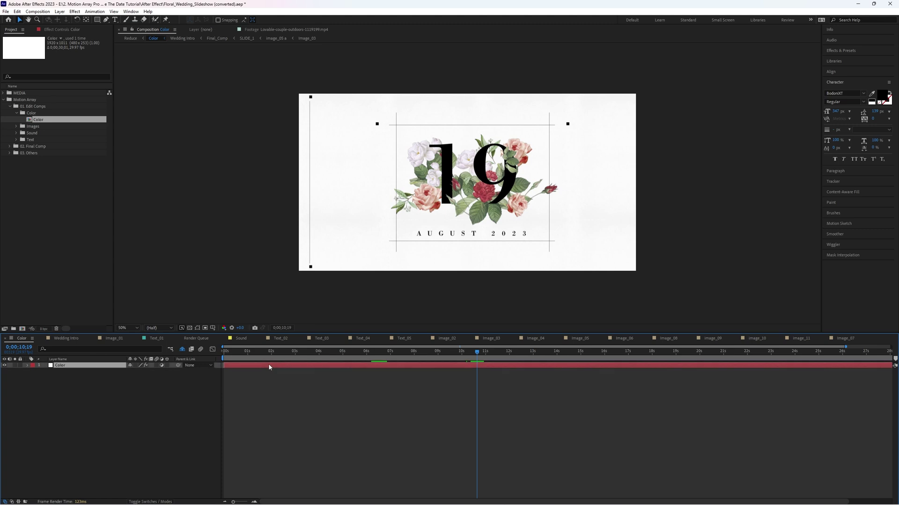
left_click(62, 29)
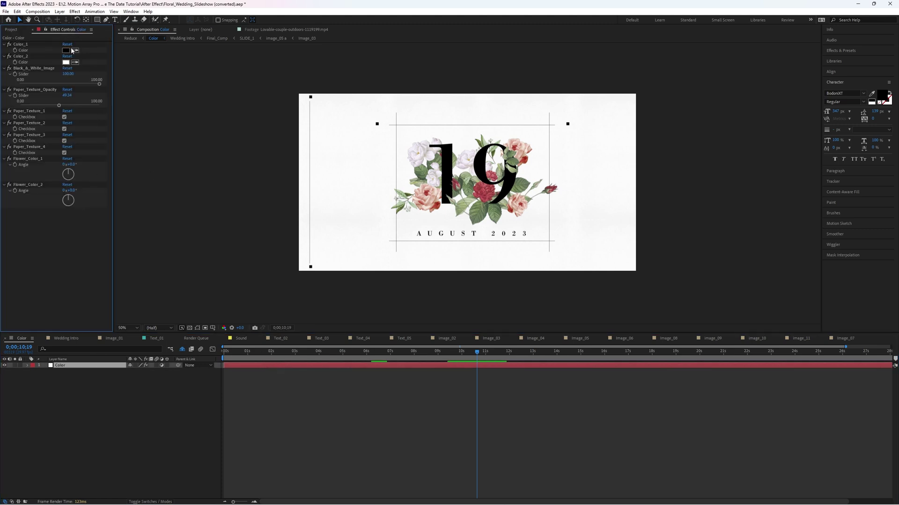
left_click(65, 51)
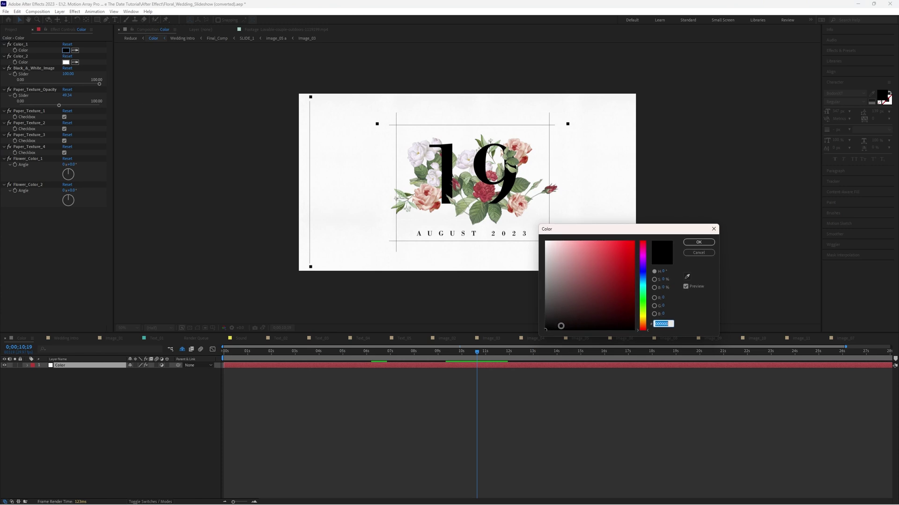
left_click_drag(561, 326, 505, 217)
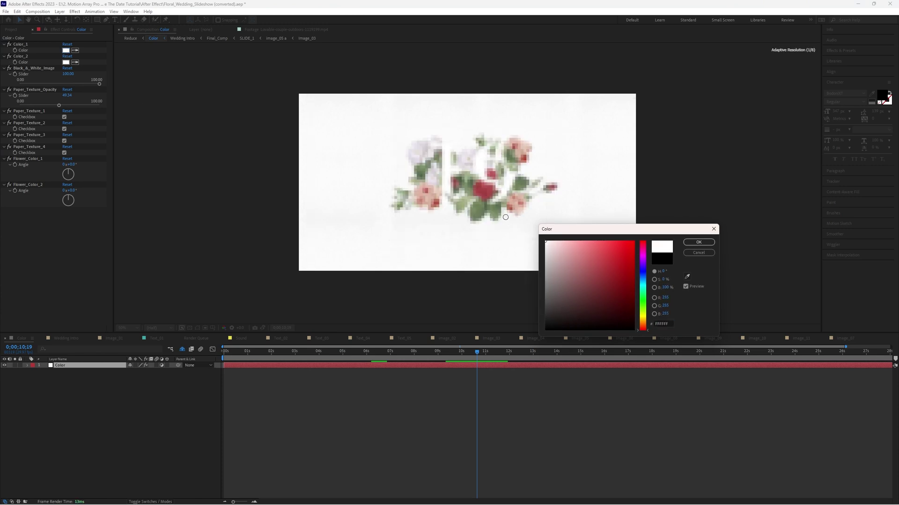
left_click(698, 242)
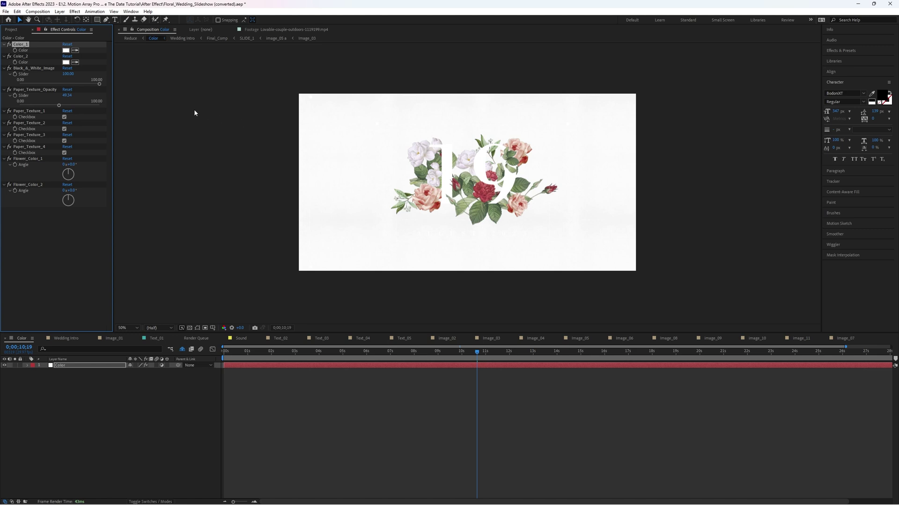
- Try black and red for Color_2, then cancel that change
left_click(66, 63)
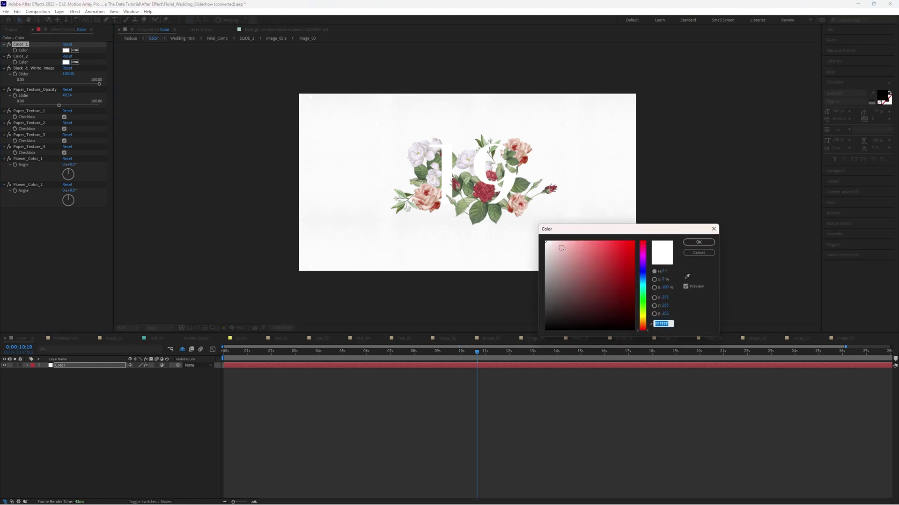
mouse_move(561, 248)
left_mouse_down()
mouse_move(527, 273)
mouse_move(517, 356)
left_mouse_up()
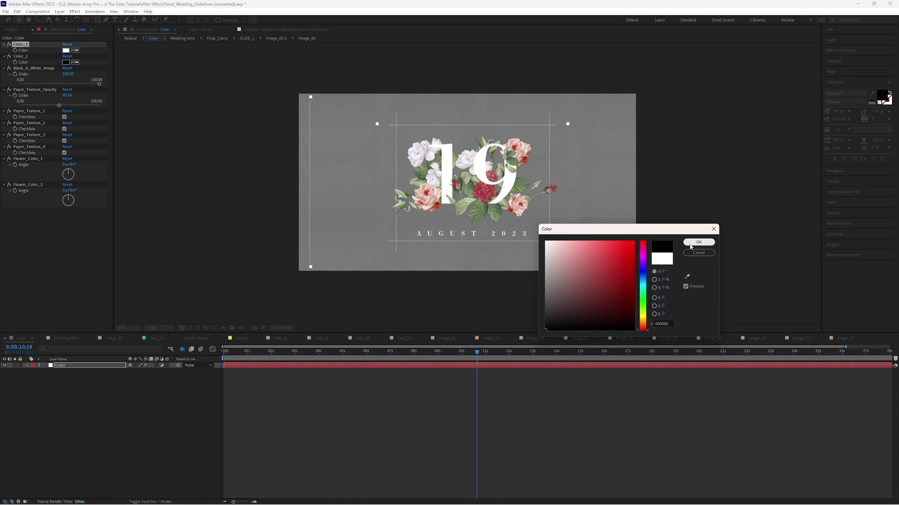
mouse_move(559, 319)
left_mouse_down()
mouse_move(584, 287)
mouse_move(648, 263)
left_mouse_up()
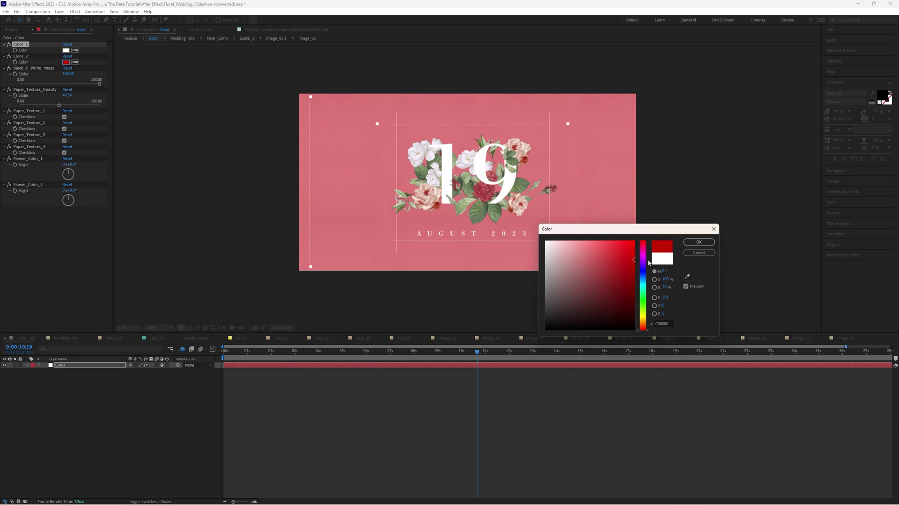
left_click(697, 253)
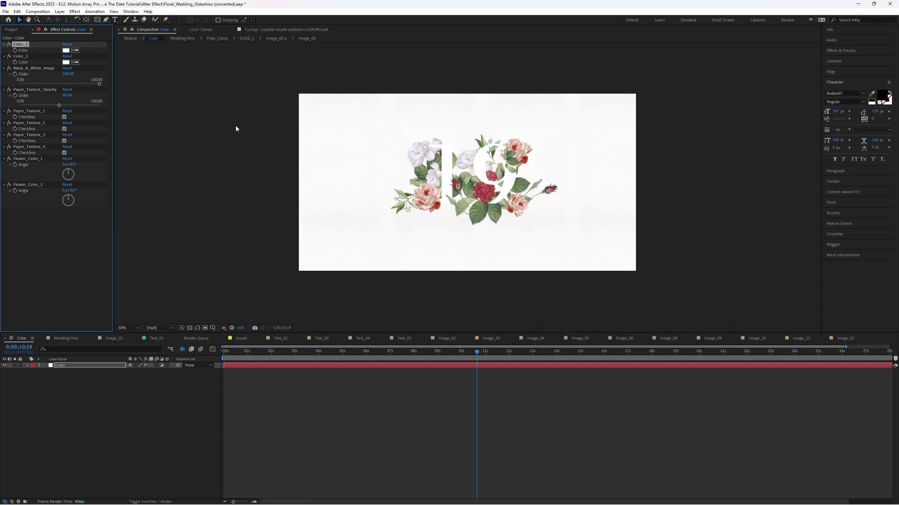
left_click(66, 50)
- Reset Color_1 to black and return to the three-photo slide
left_click_drag(595, 278, 591, 326)
left_click(698, 243)
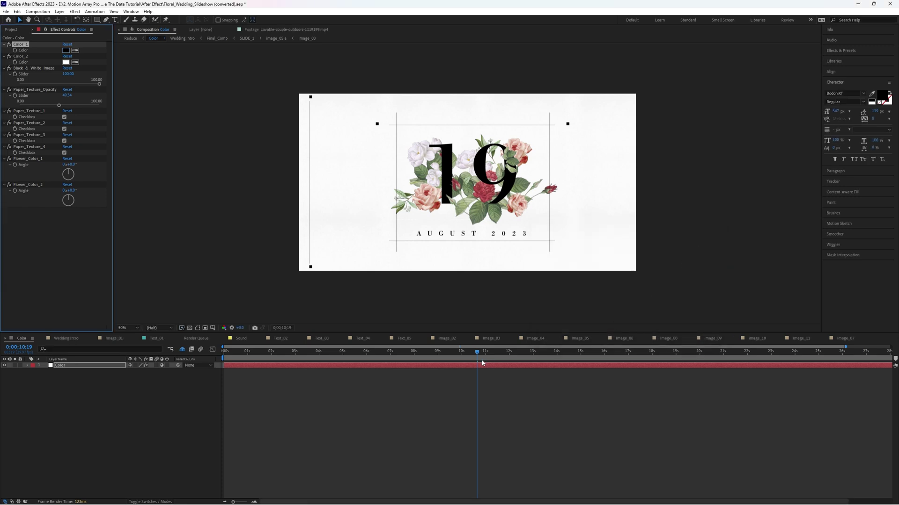
left_click_drag(476, 353, 382, 357)
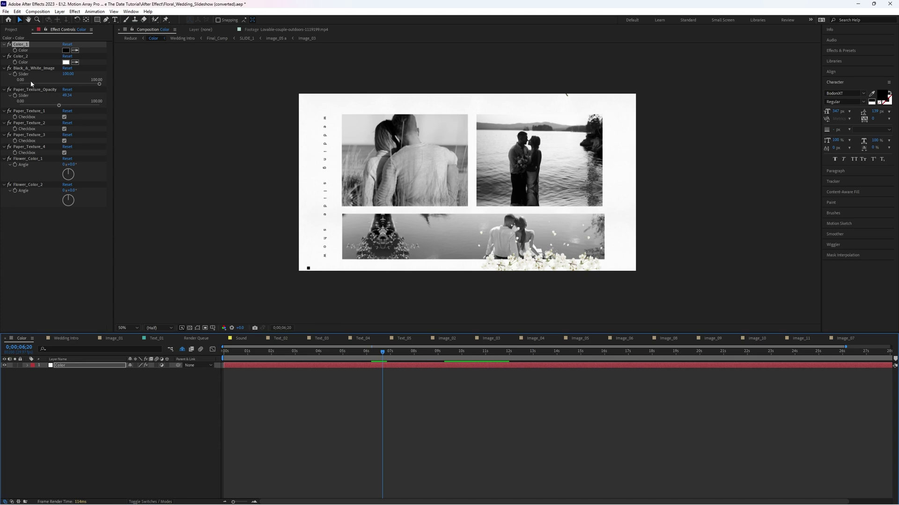
- Set the Black_&_White_Image slider to 100 so the photos turn fully black and white
left_click(31, 68)
left_click_drag(100, 84, 45, 85)
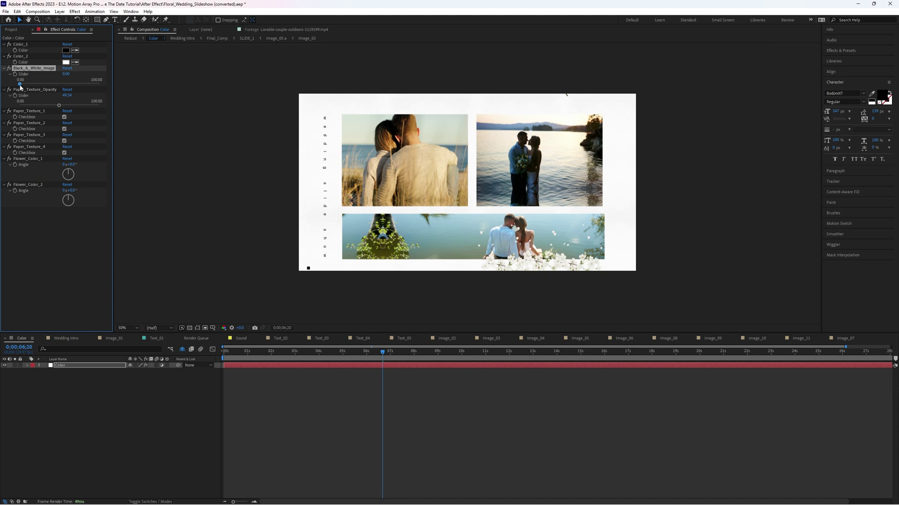
left_click_drag(21, 84, 106, 86)
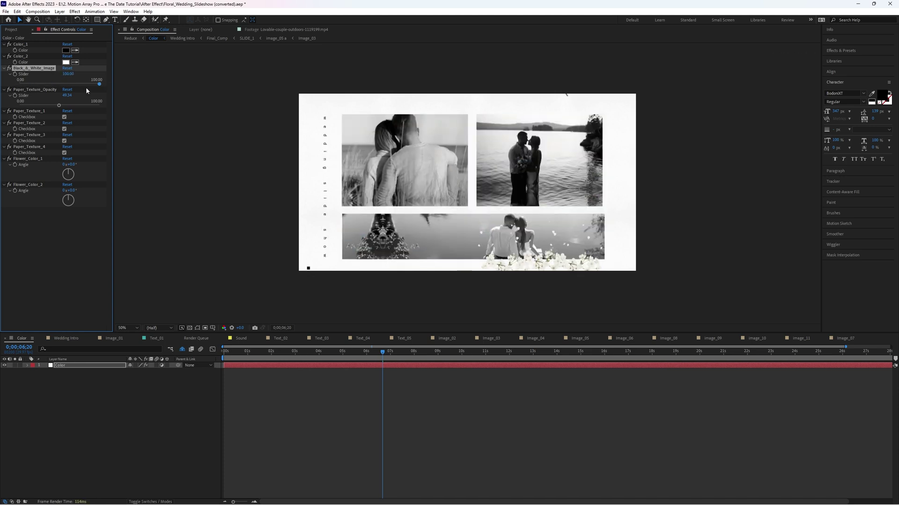
left_click(46, 90)
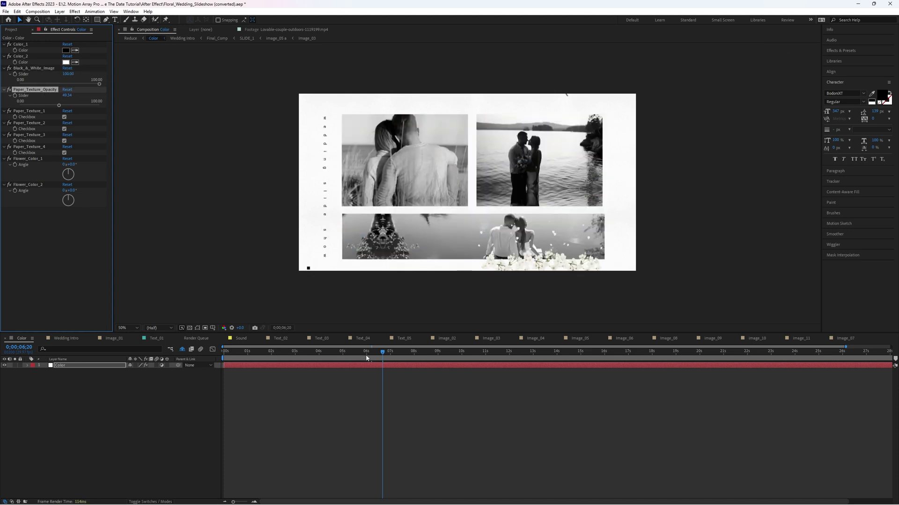
- Set Paper_Texture_Opacity to 100 and keep only Paper_Texture_4 enabled
left_click_drag(382, 352, 275, 354)
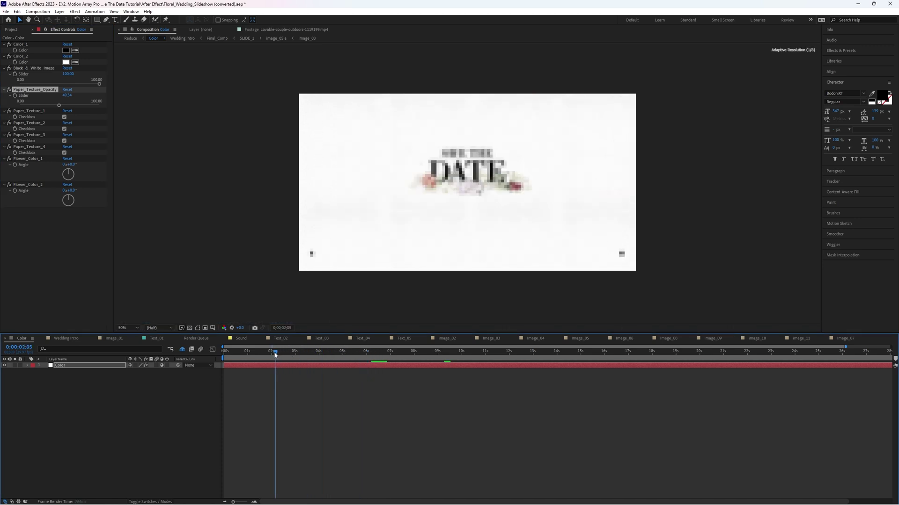
scroll(465, 180, "up", 2)
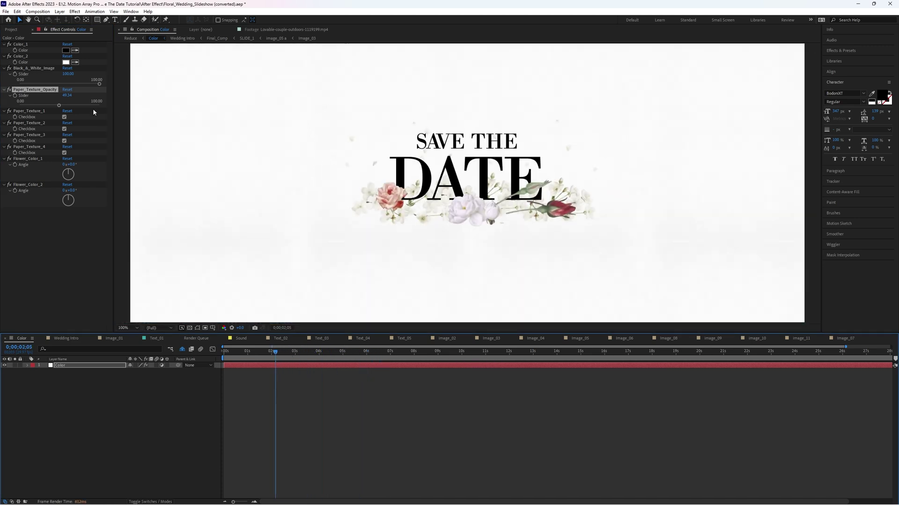
left_click_drag(59, 107, 104, 104)
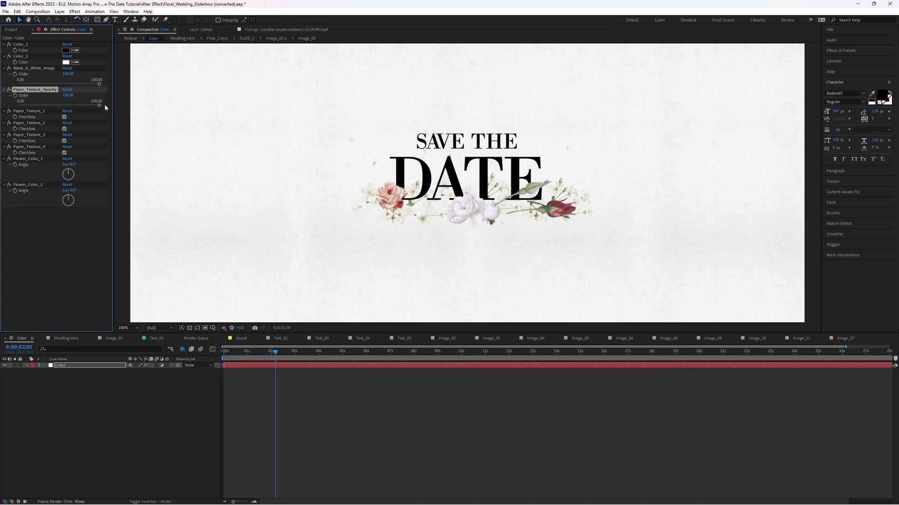
left_click(64, 118)
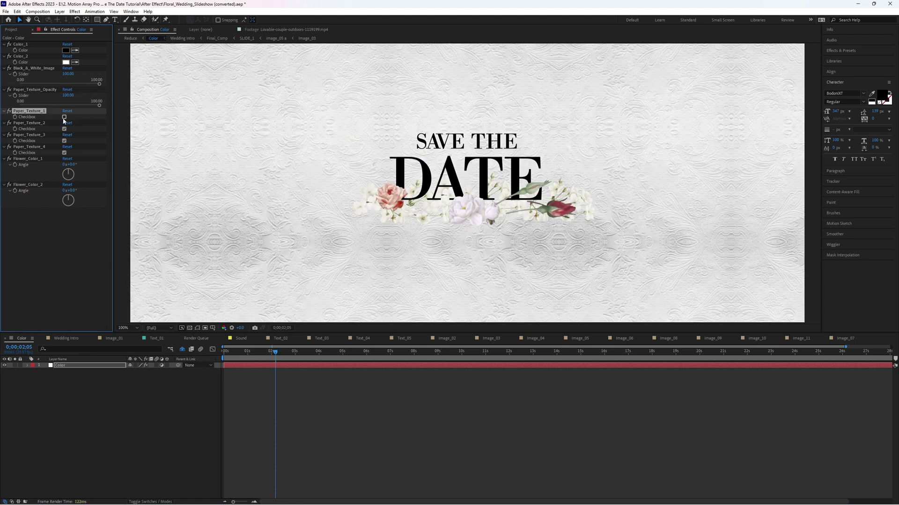
left_click(64, 130)
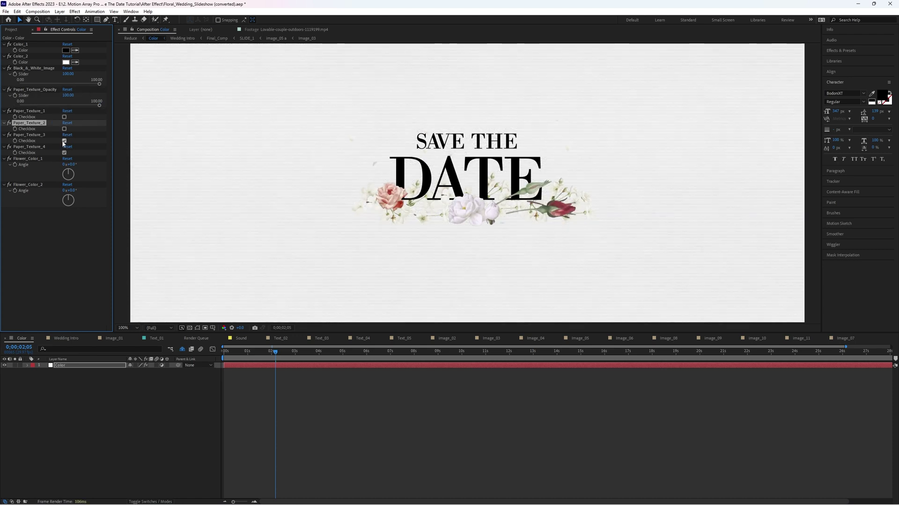
left_click(64, 141)
left_click(65, 153)
- Keep the paper opacity at 100 and rotate the Flower_Color_1 dial toward green
mouse_move(99, 105)
left_mouse_down()
mouse_move(60, 106)
mouse_move(100, 106)
left_mouse_up()
key("comma")
key("comma")
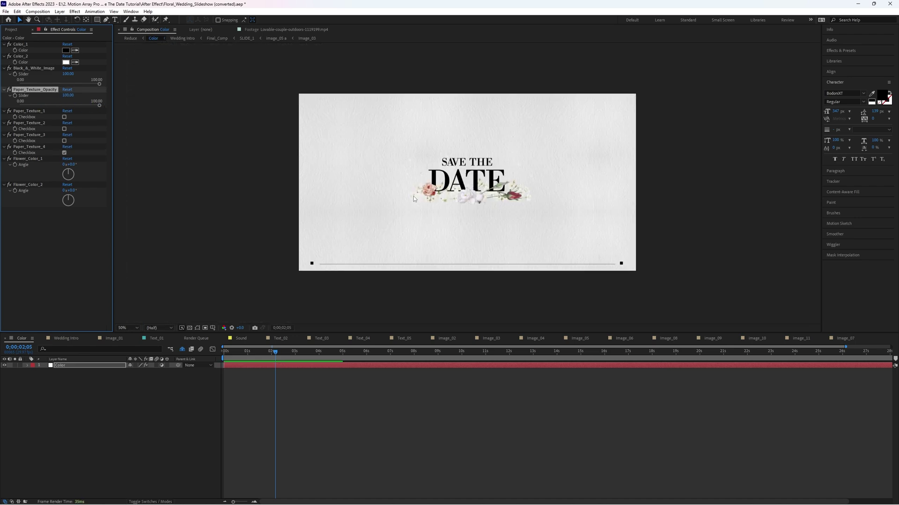
left_click_drag(275, 356, 345, 359)
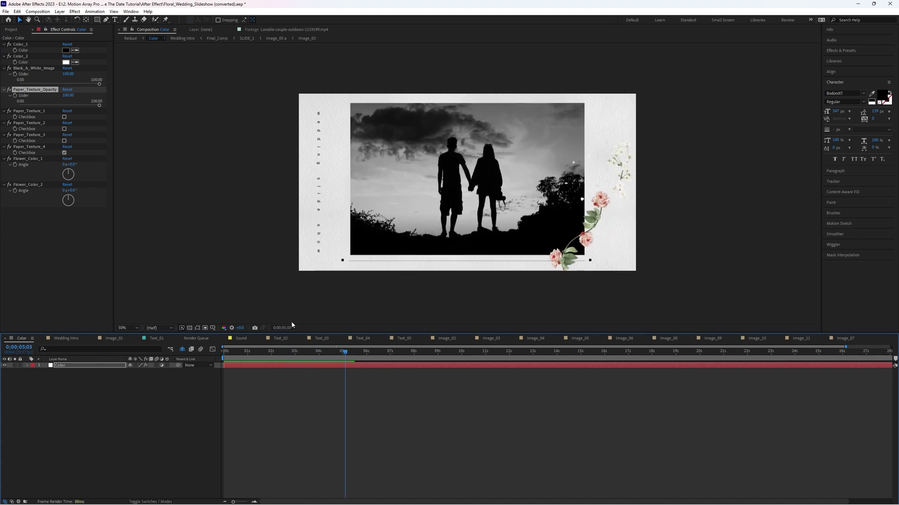
left_click_drag(68, 170, 77, 178)
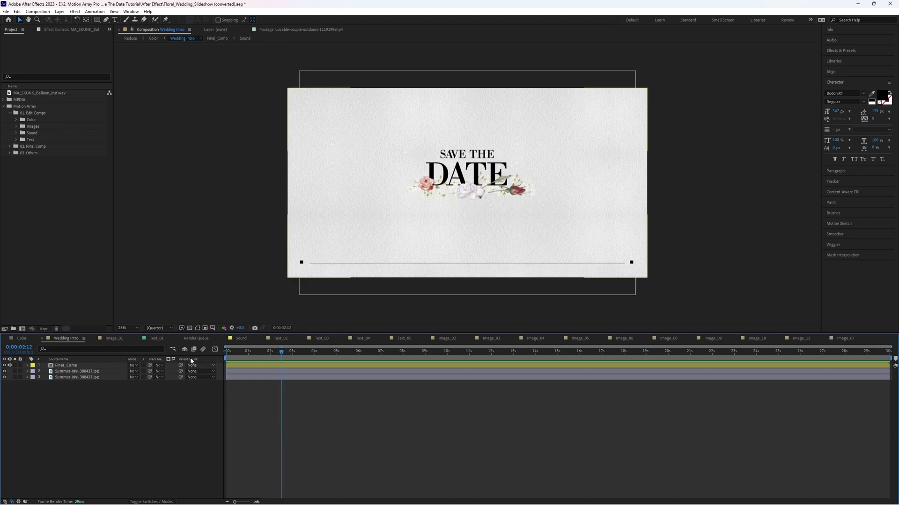
- Open the Sound composition from the Sound folder and delete its existing audio layer
left_click(42, 134)
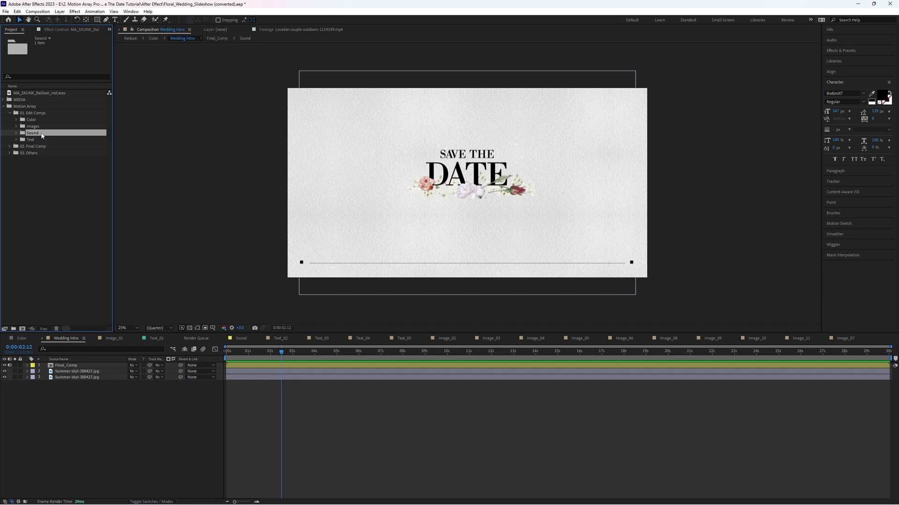
left_click(16, 133)
double_click(45, 140)
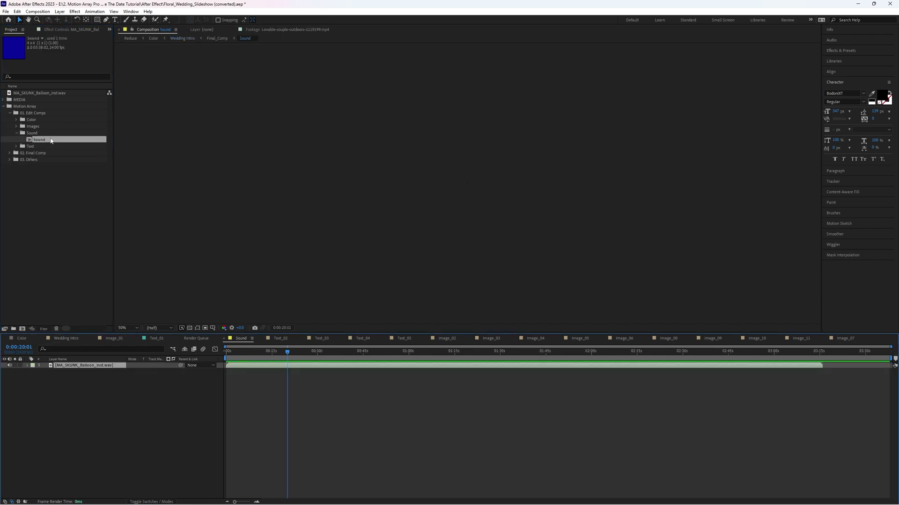
left_click(52, 387)
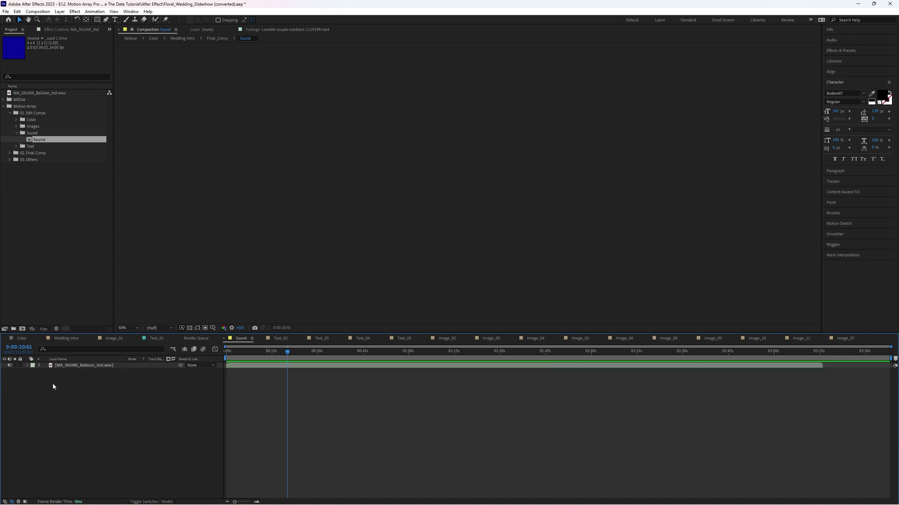
left_click(72, 366)
key("Delete")
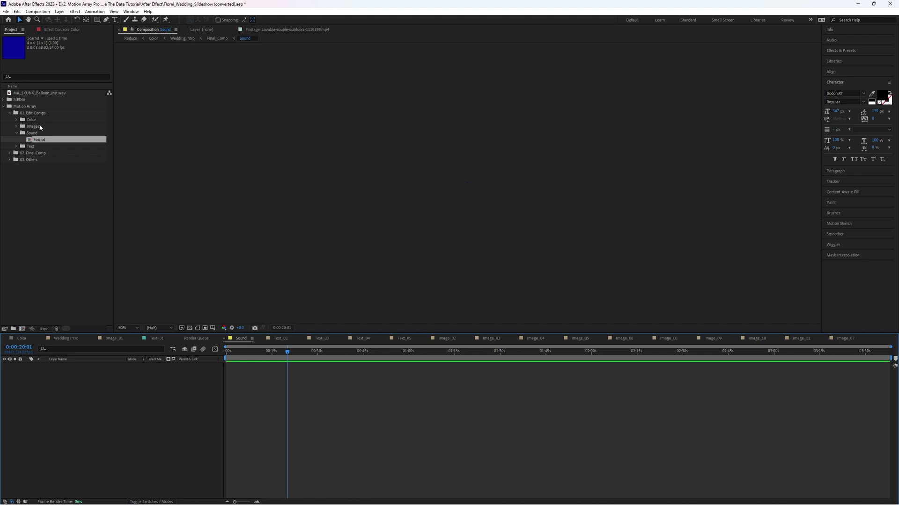
- Add MA_SKUNK_Balloon_inst.wav to the Sound timeline starting at 0s and scrub through it
left_click_drag(41, 93, 61, 398)
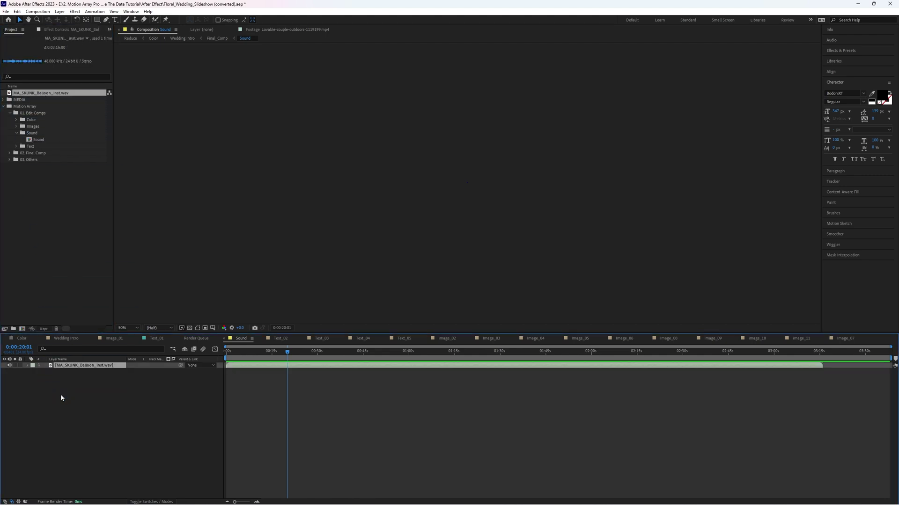
mouse_move(459, 367)
left_mouse_down()
mouse_move(271, 366)
mouse_move(454, 363)
left_mouse_up()
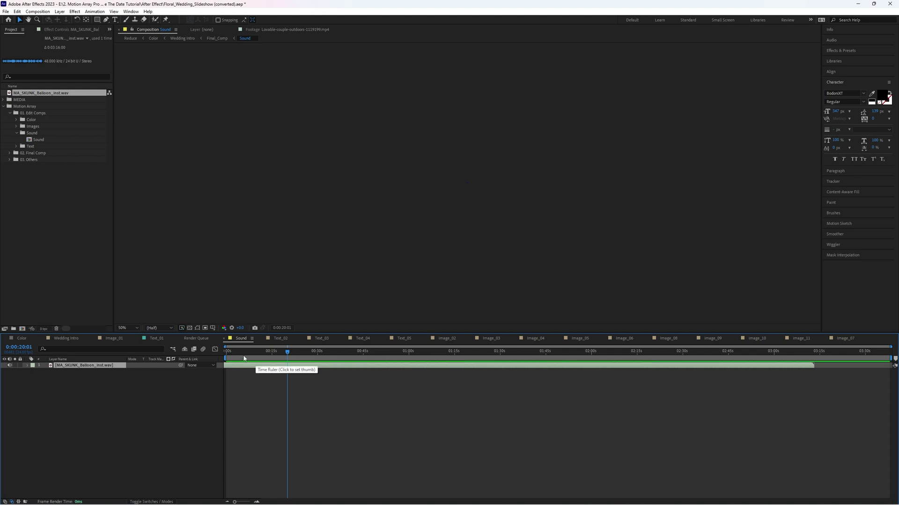
left_click_drag(236, 367, 243, 368)
left_click_drag(258, 354, 211, 349)
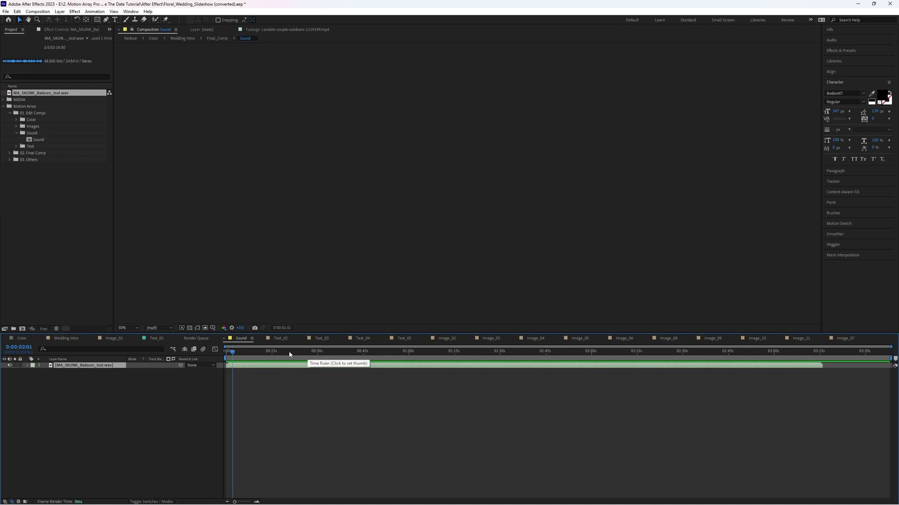
left_click_drag(298, 354, 305, 354)
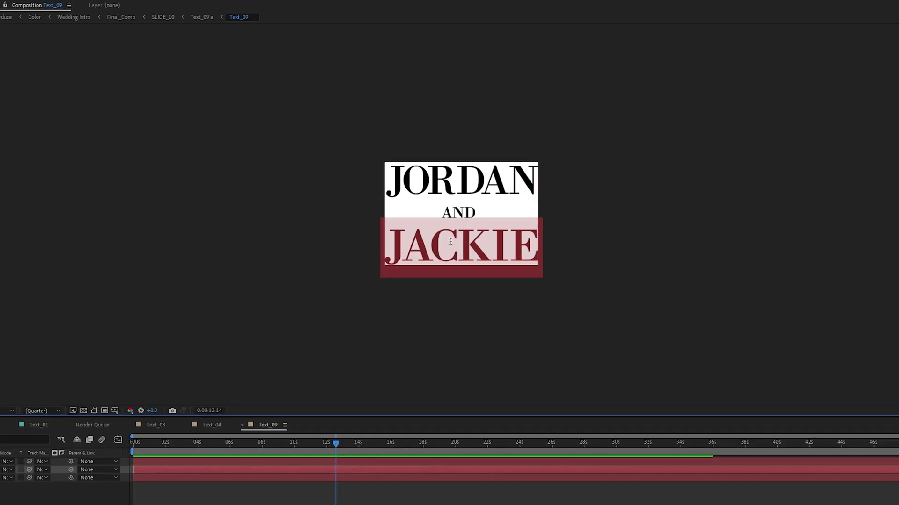
- Replace the name JACKIE with JORDYN and return to the Wedding Intro composition
type("JORDYN")
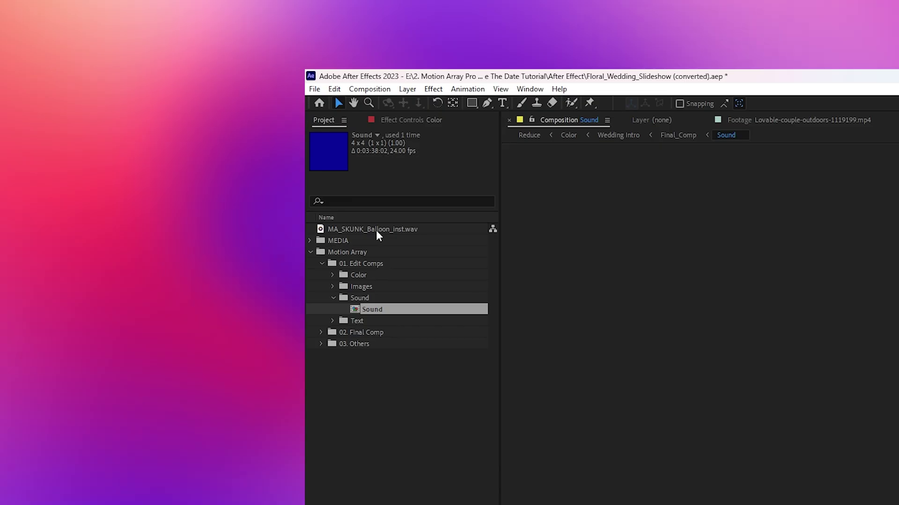
left_click_drag(378, 235, 410, 257)
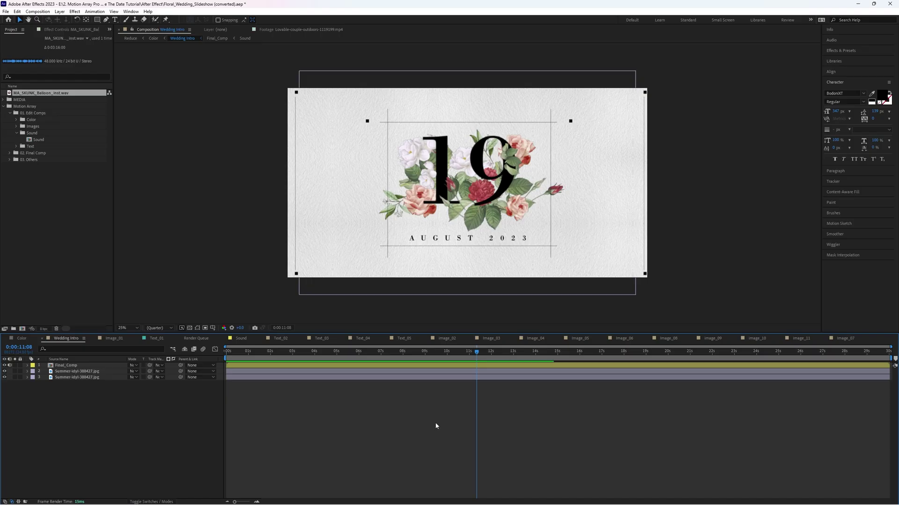
- Add the Wedding Intro composition to the Render Queue
left_click(6, 12)
mouse_move(38, 128)
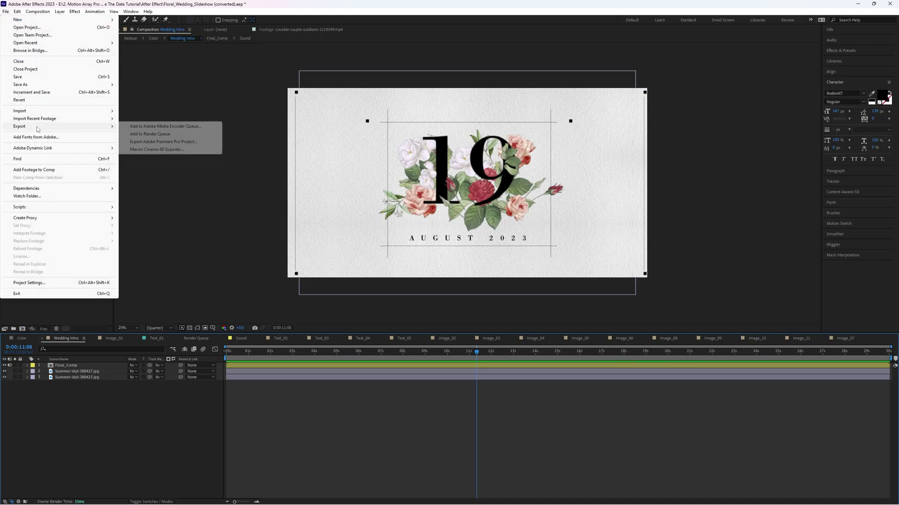
left_click(176, 135)
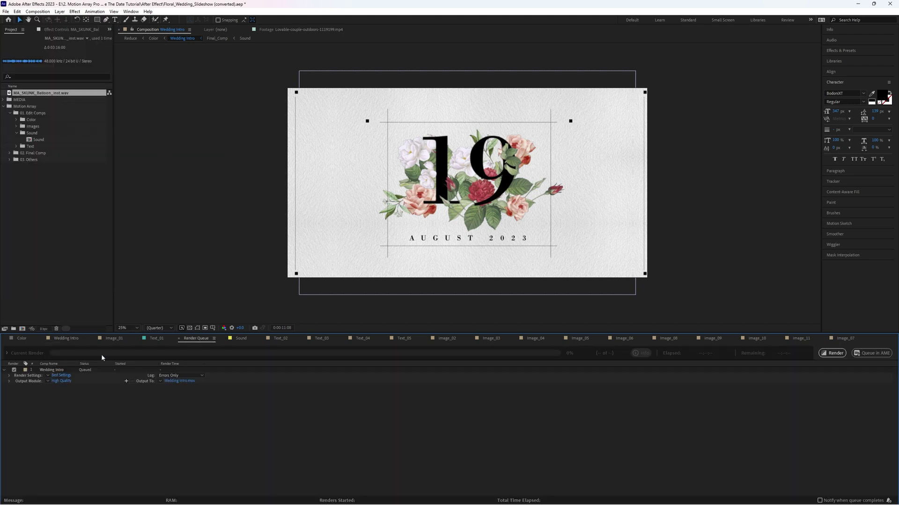
- Set the output module to QuickTime with the Animation video codec
left_click(65, 382)
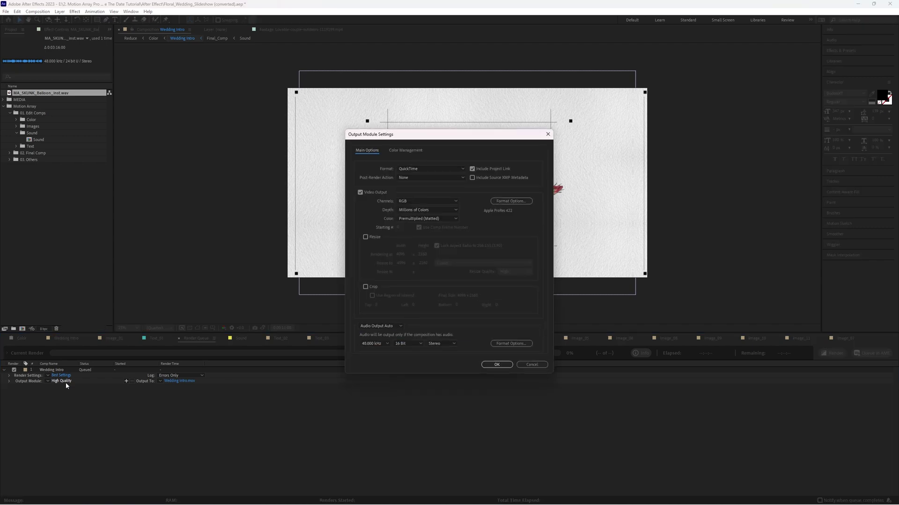
left_click(417, 170)
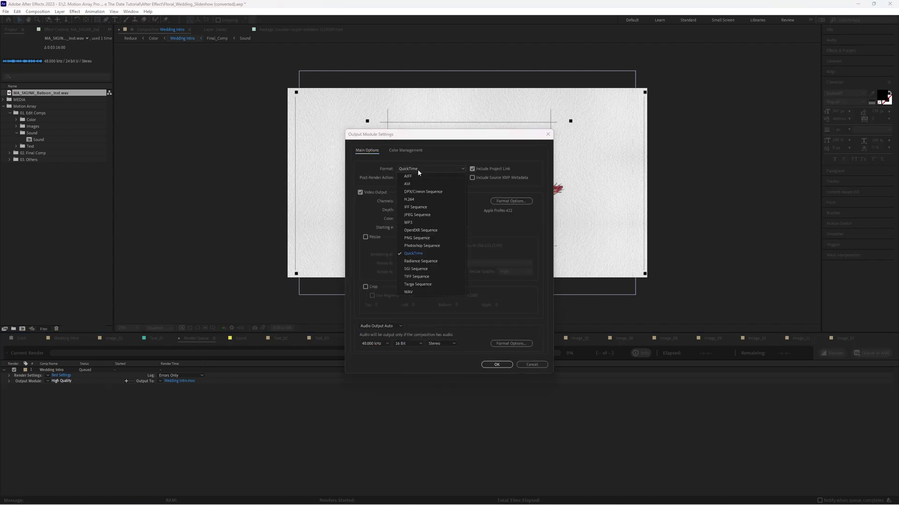
left_click(417, 170)
left_click(505, 201)
left_click(394, 145)
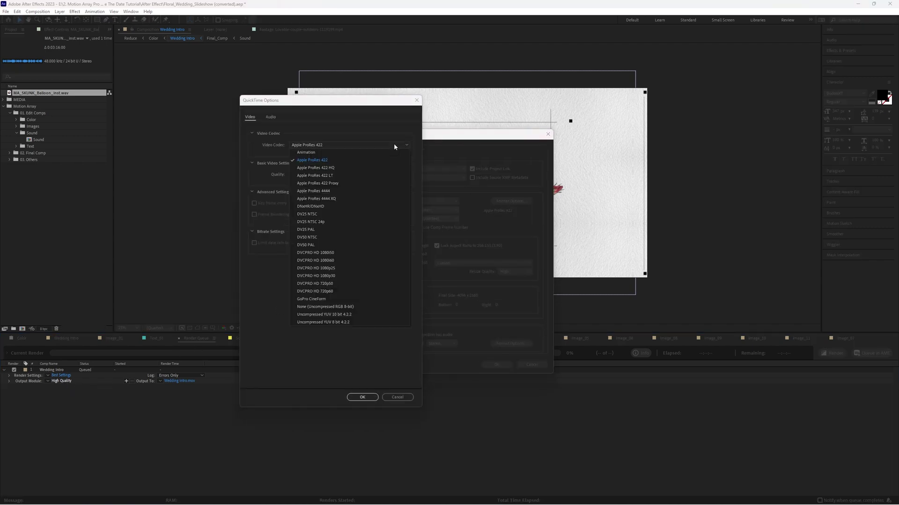
left_click(324, 152)
left_click(373, 396)
key("Return")
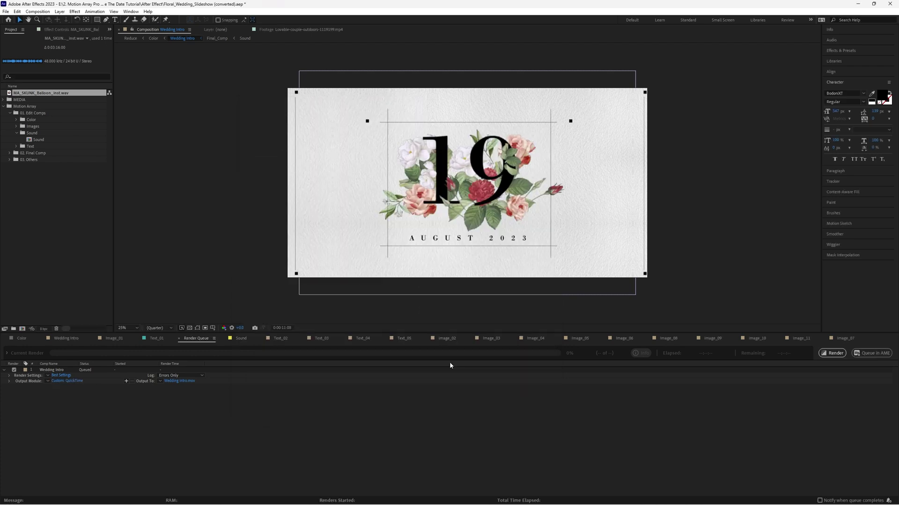
left_click(186, 382)
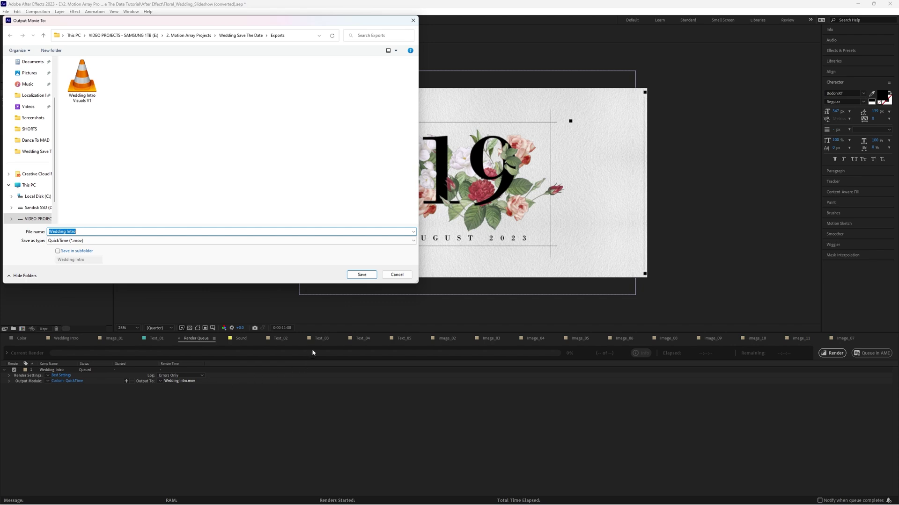
- Save Wedding Intro.mov into the Exports folder and start the render
left_click(392, 277)
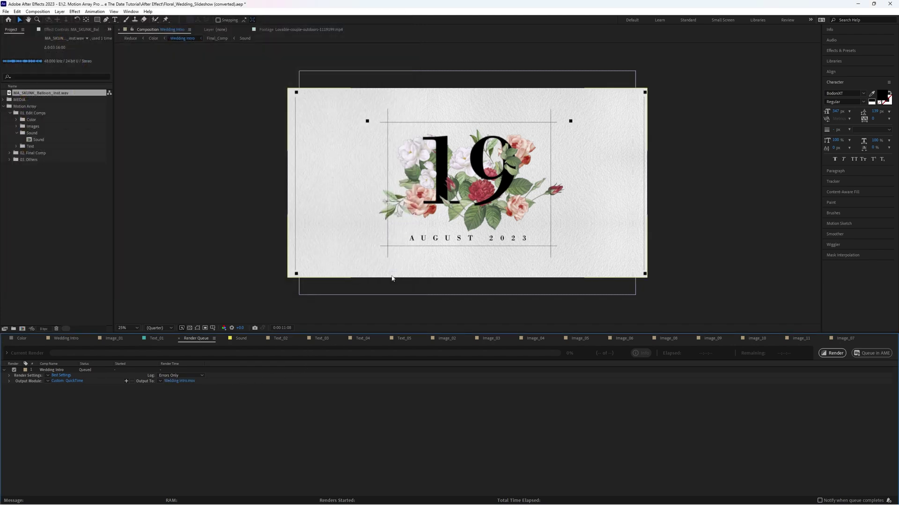
left_click(824, 354)
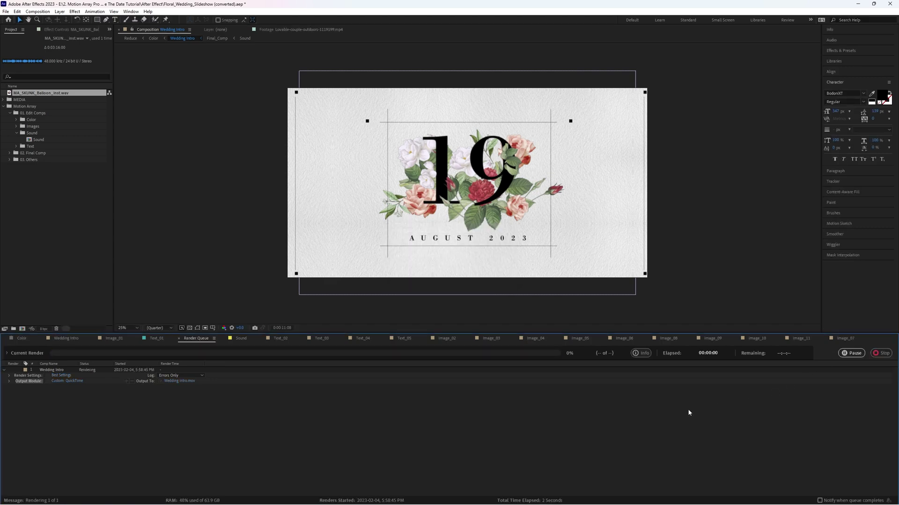